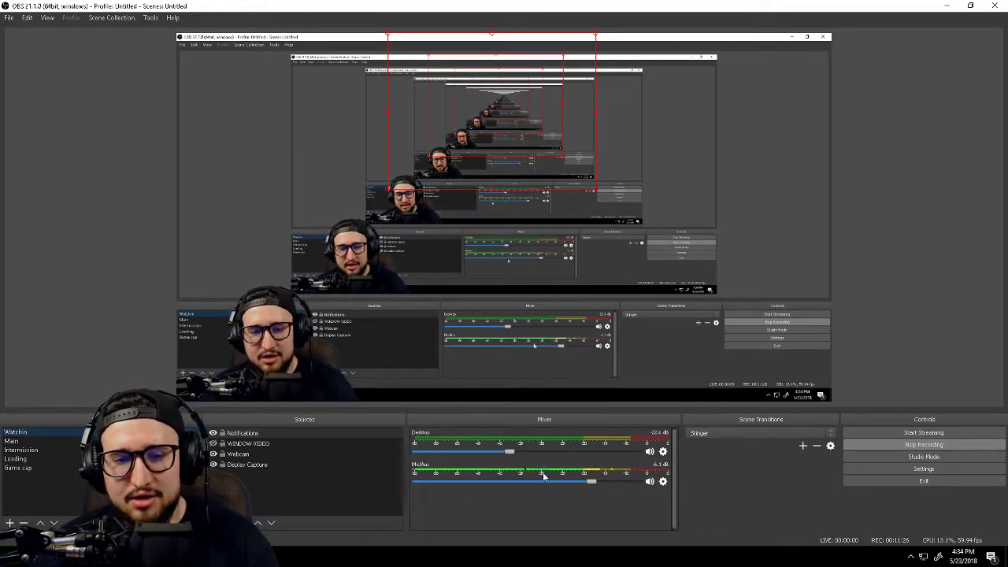
Open the filters of the Mic/Aux source and disable the FLOOR, SUB-EQ (Ajustable), COMP and EQ filters.
left_click(663, 482)
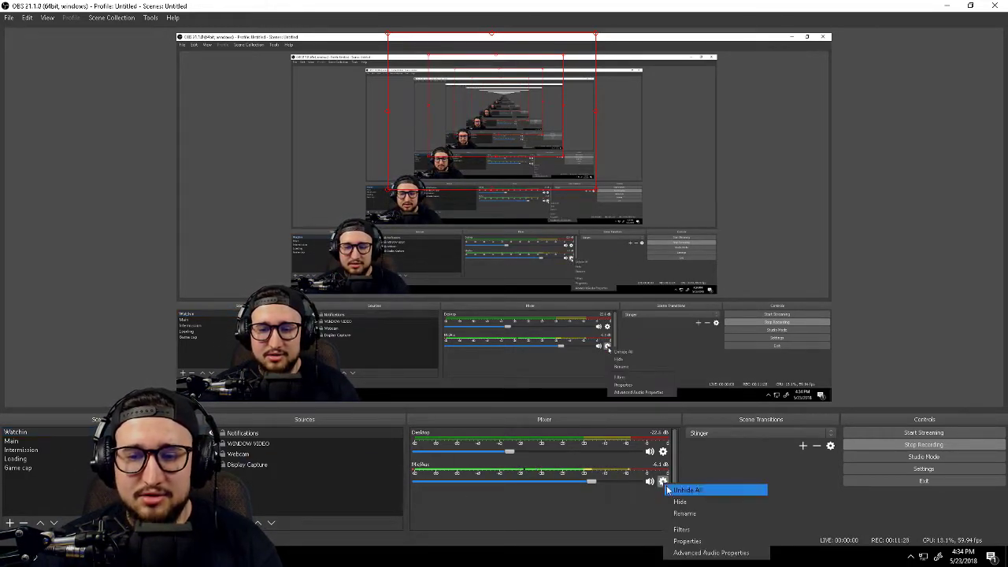
left_click(683, 530)
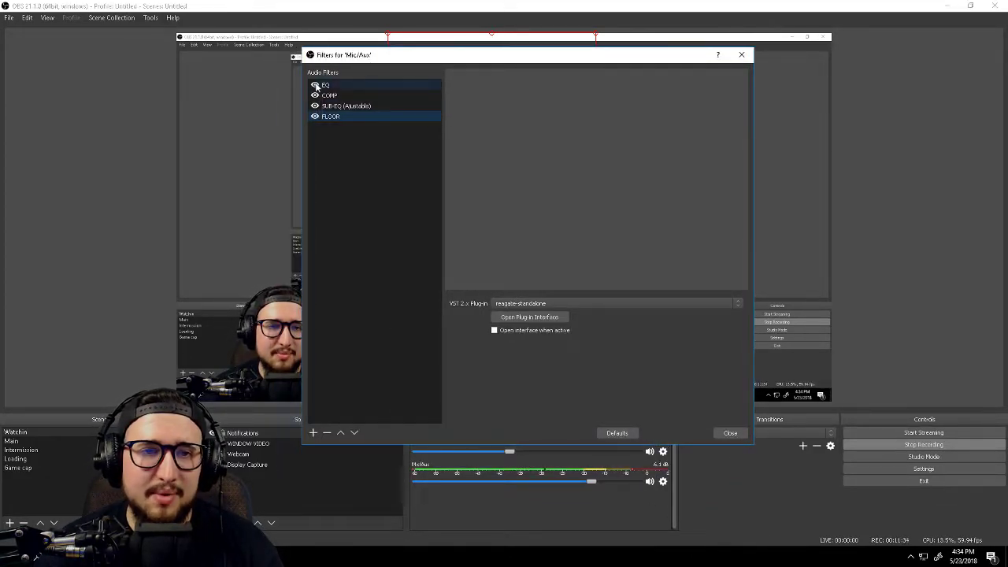
left_click(315, 117)
left_click(315, 106)
left_click(315, 96)
left_click(315, 84)
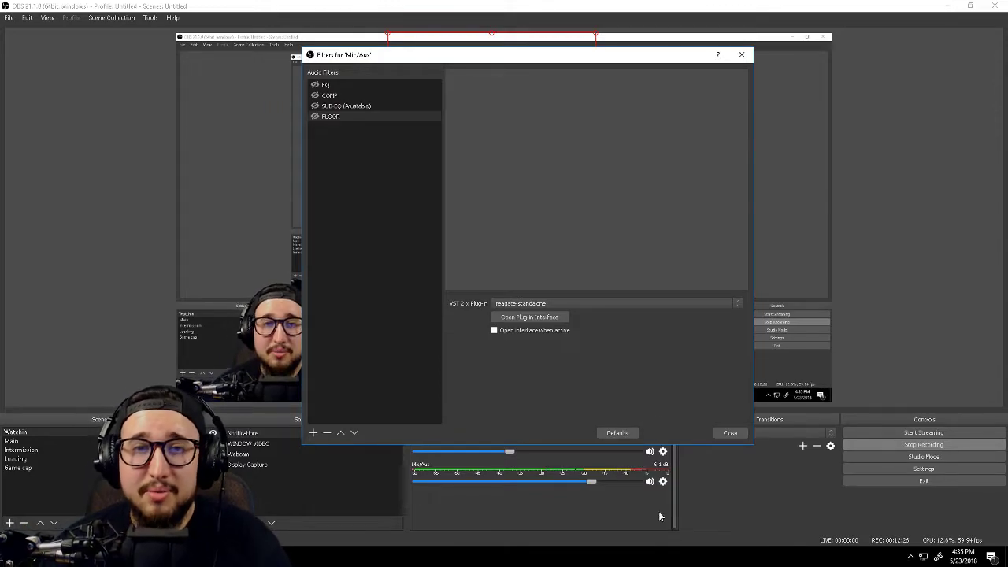
left_click(911, 557)
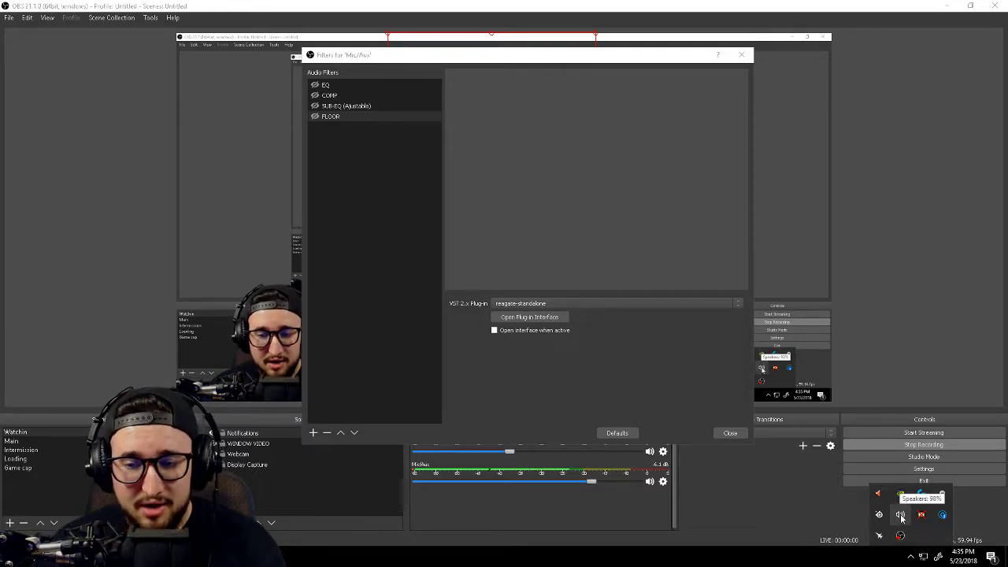
right_click(902, 517)
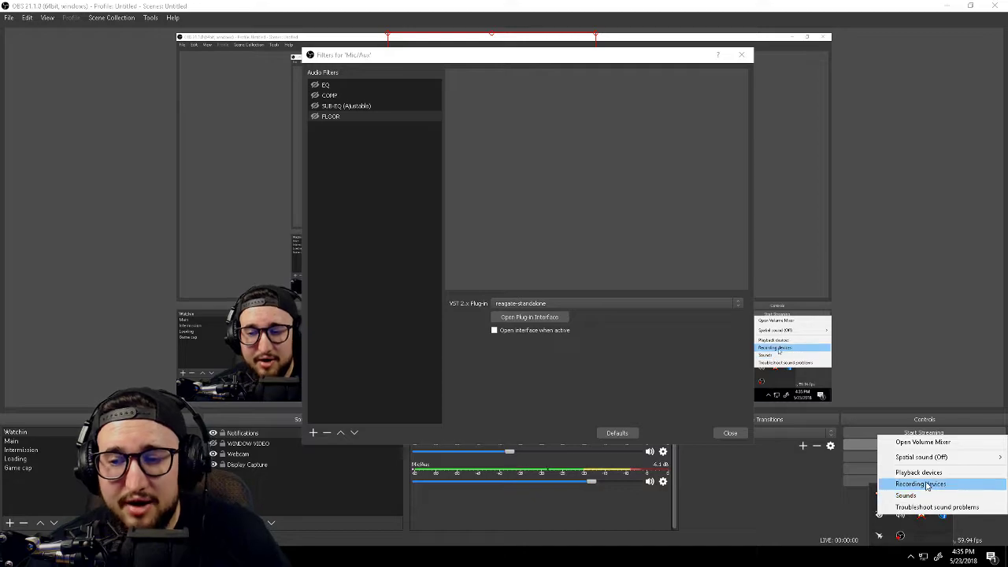
left_click(926, 485)
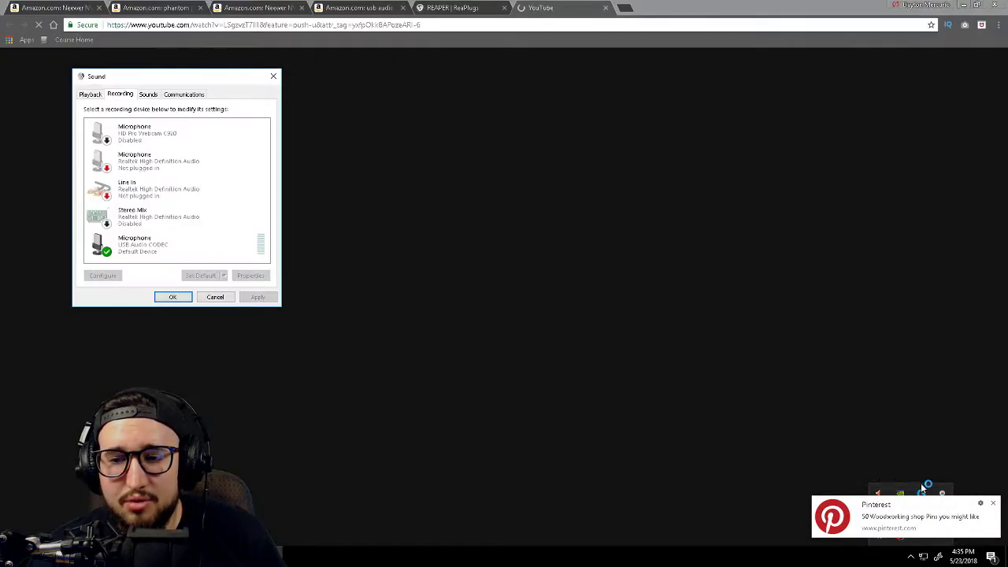
left_click(606, 8)
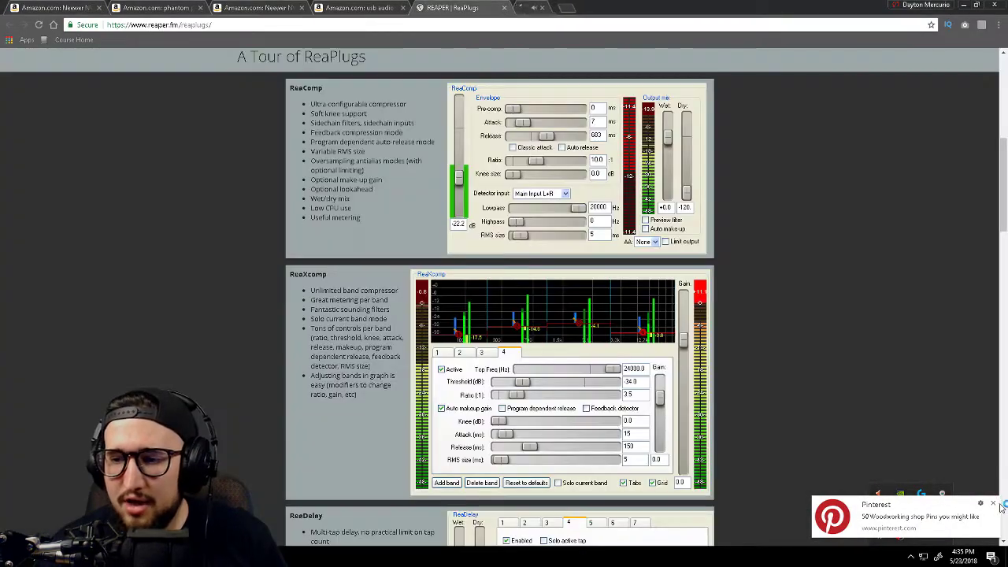
left_click(995, 504)
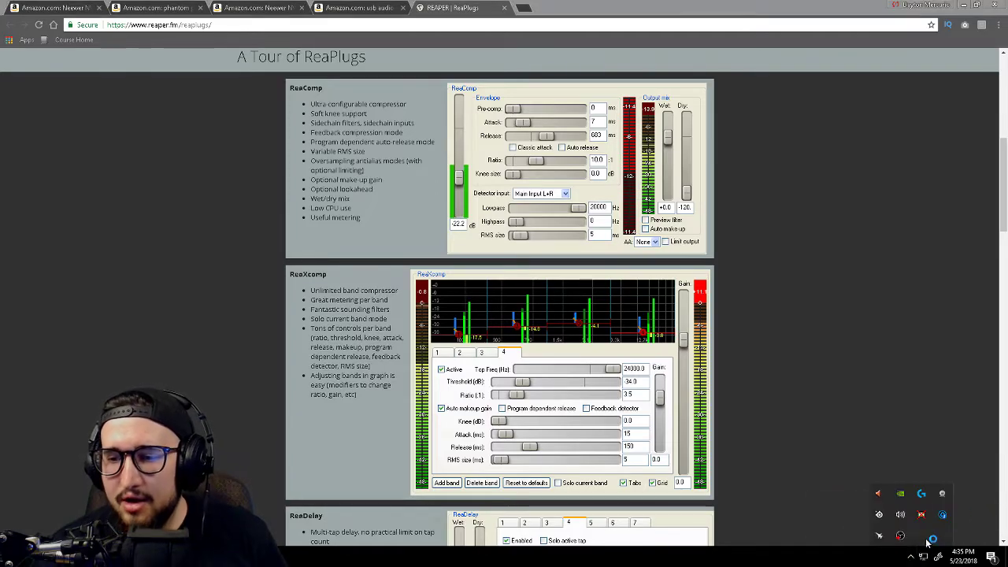
Open the Windows recording devices, minimise the browser and move the Sound window over the filters dialog.
right_click(901, 515)
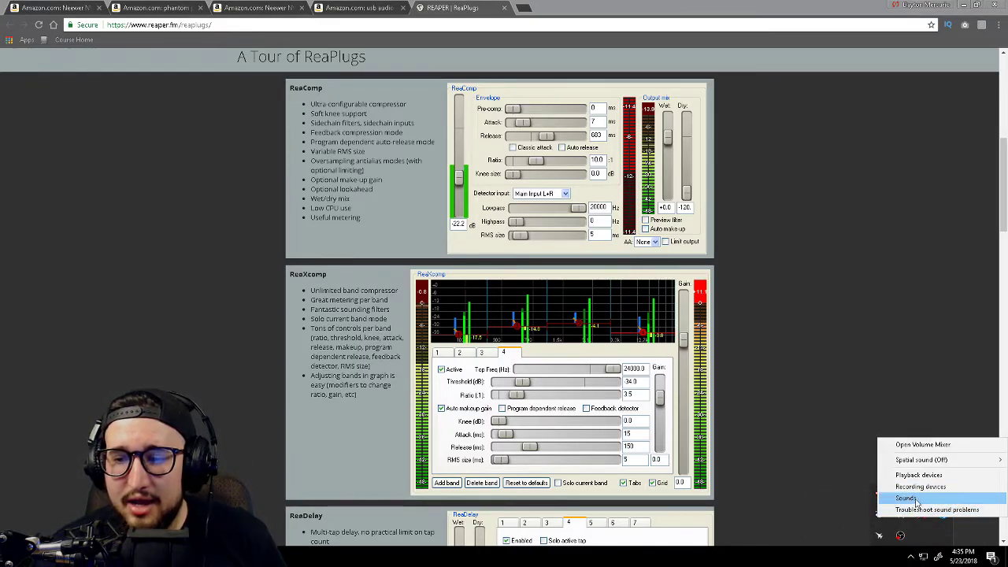
left_click(916, 486)
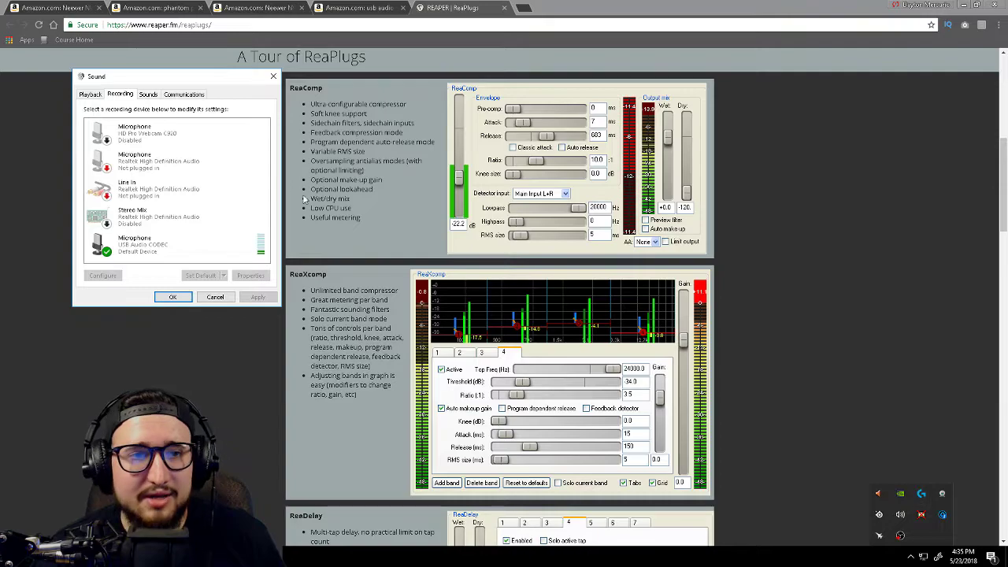
left_click(963, 4)
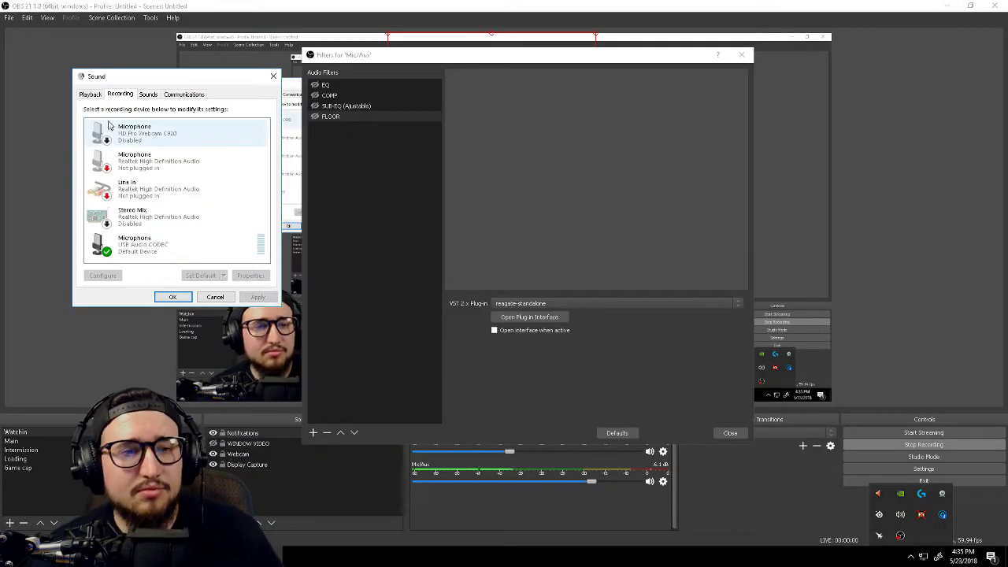
left_click_drag(175, 77, 466, 73)
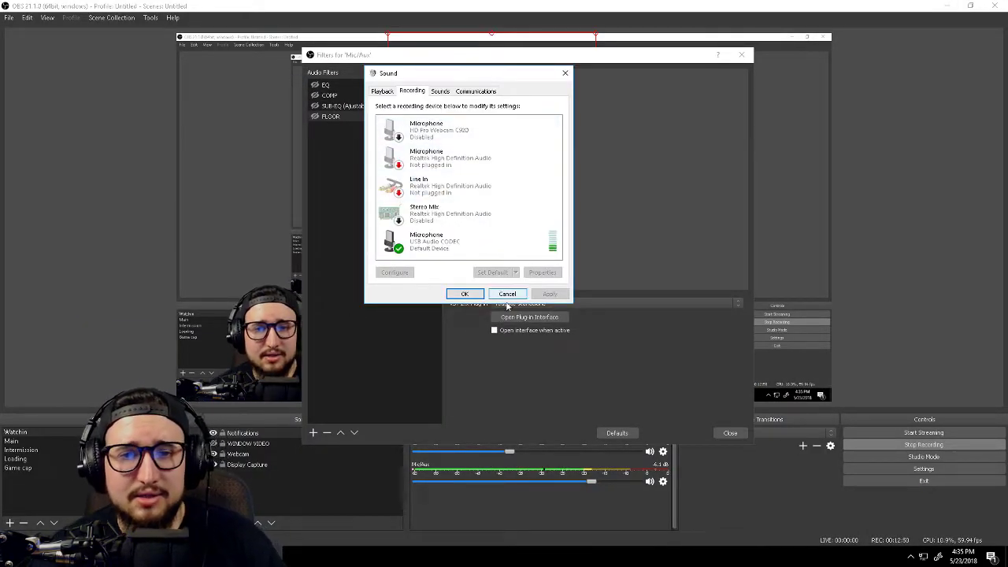
Open the USB Audio CODEC microphone's properties, try a microphone level of 90 and set it back to 100.
right_click(476, 245)
left_click(508, 299)
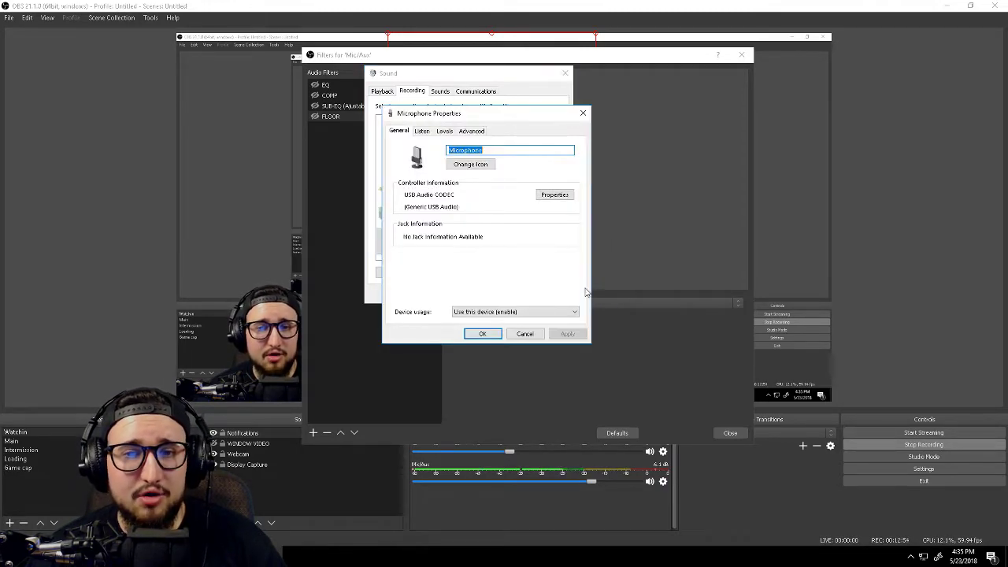
left_click(423, 131)
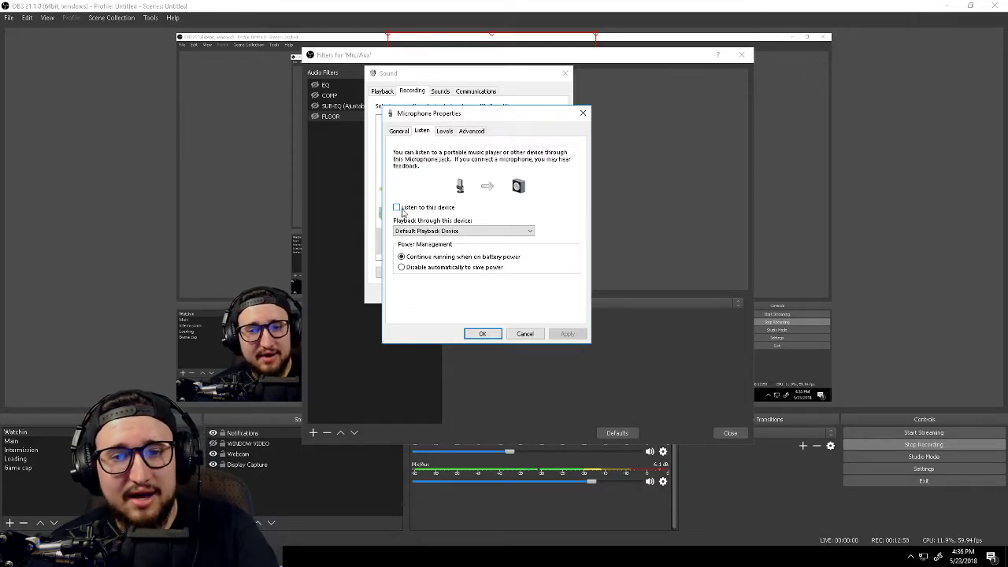
left_click(445, 132)
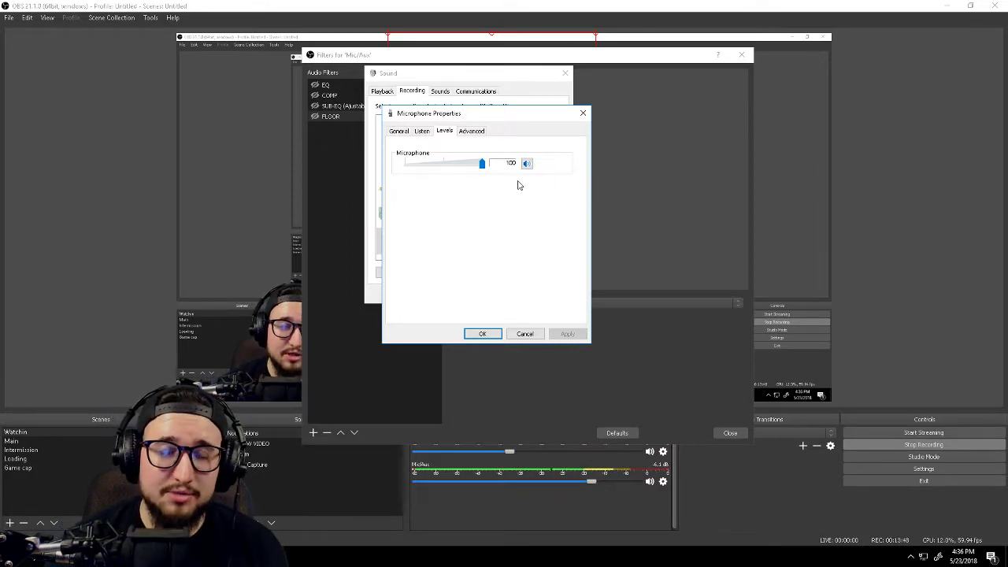
mouse_move(481, 163)
left_mouse_down()
mouse_move(439, 165)
mouse_move(474, 164)
left_mouse_up()
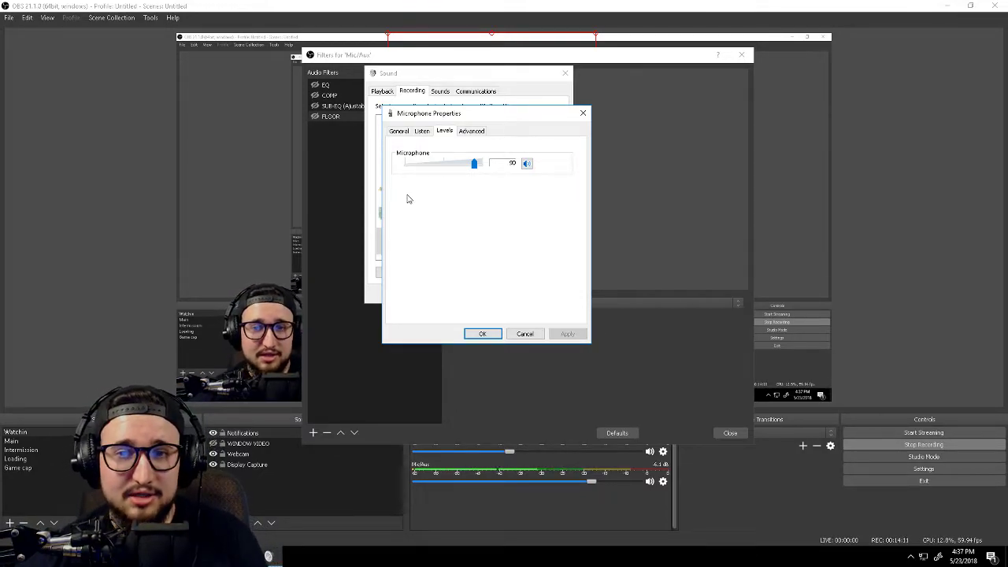
left_click_drag(475, 166, 493, 174)
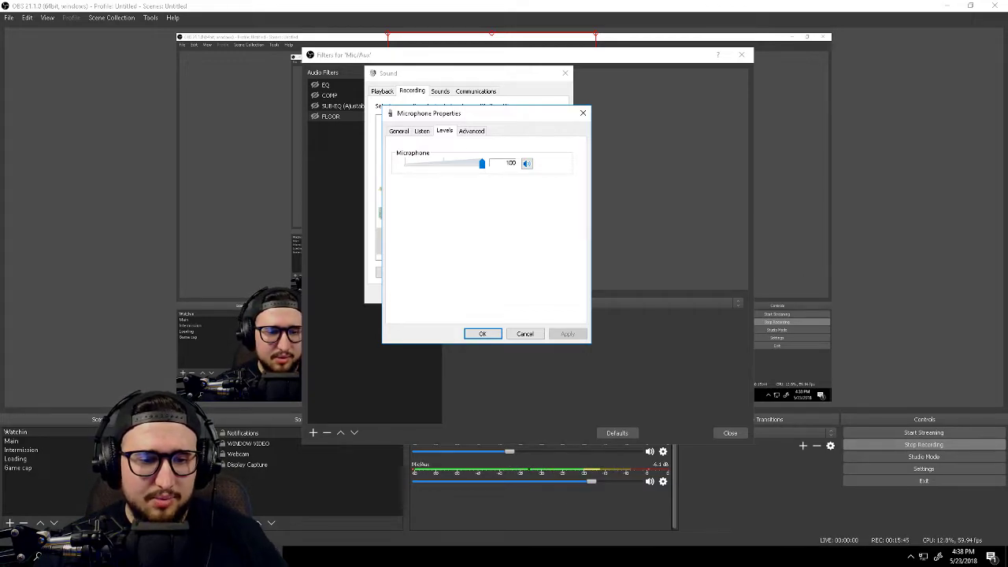
Switch to Chrome to examine the Neewer NW-700 microphone's description and power requirement notes on Amazon, and return to OBS.
mouse_move(264, 557)
left_click(266, 556)
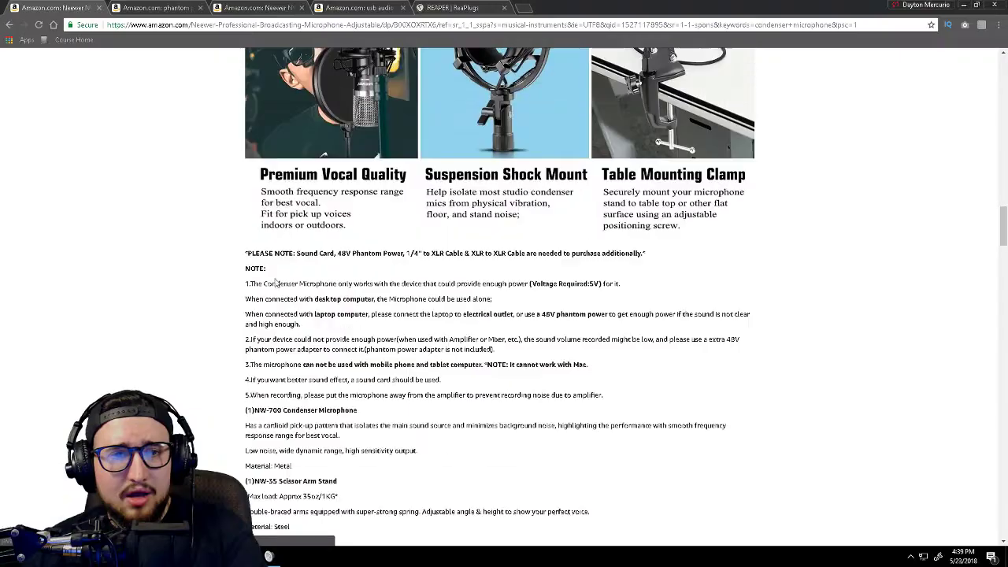
scroll(625, 252, "up", 5)
scroll(630, 248, "up", 2)
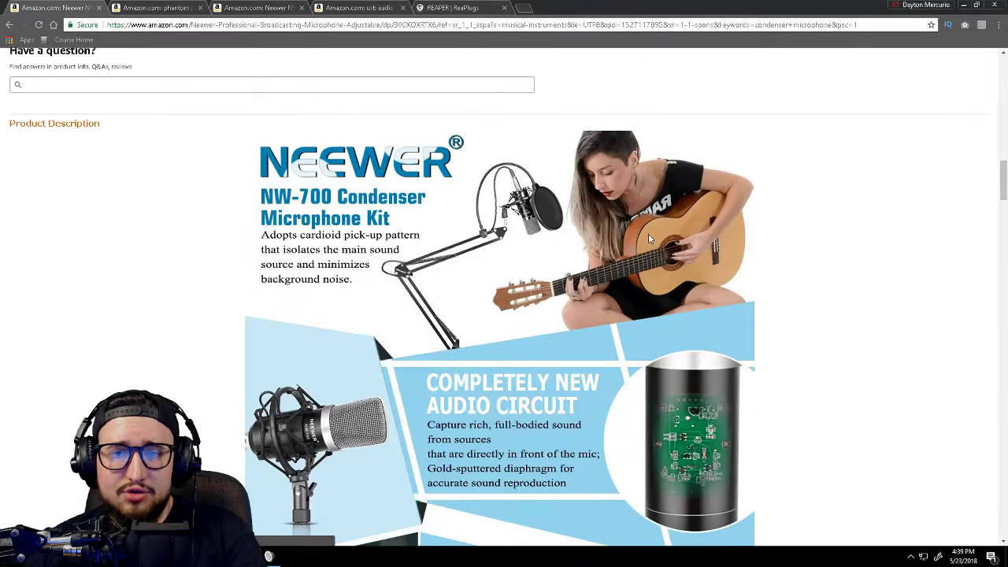
scroll(433, 249, "down", 10)
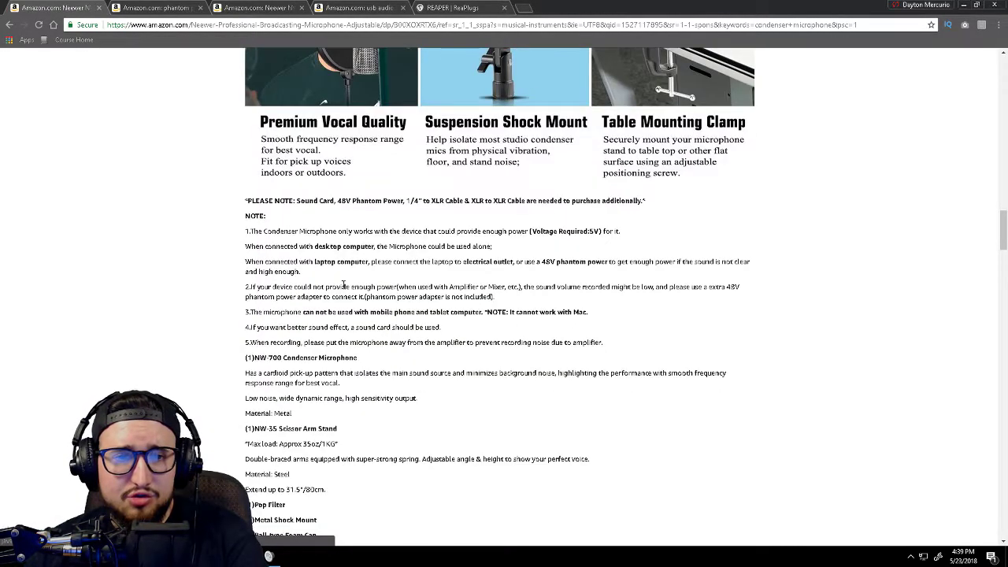
scroll(349, 287, "down", 1)
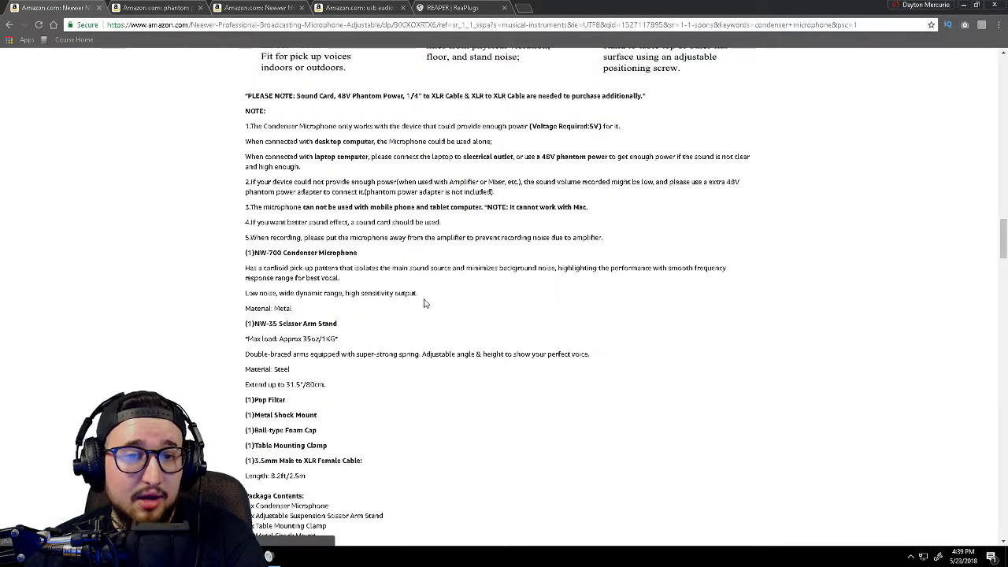
scroll(412, 318, "down", 1)
scroll(449, 322, "down", 1)
scroll(448, 321, "up", 3)
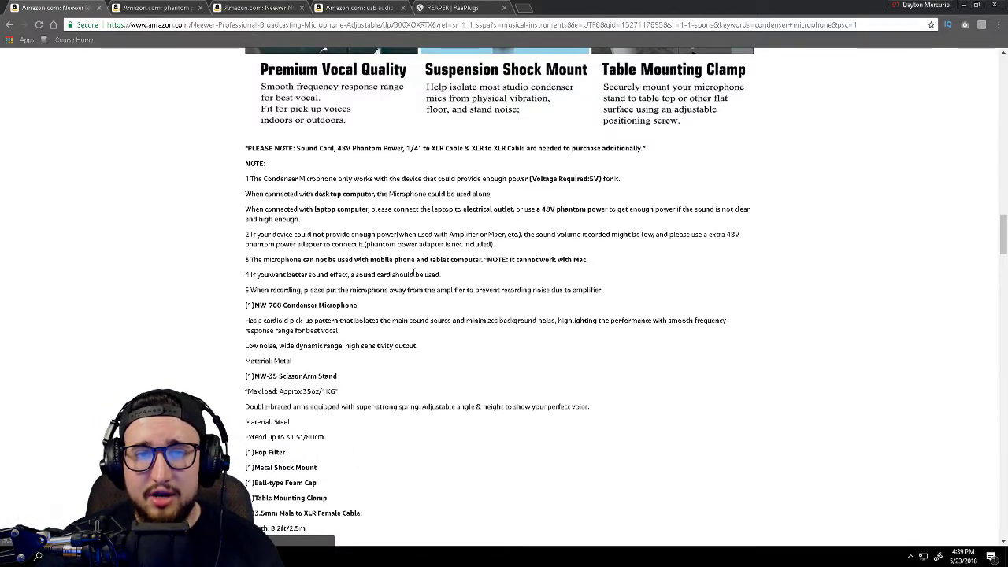
scroll(413, 272, "up", 15)
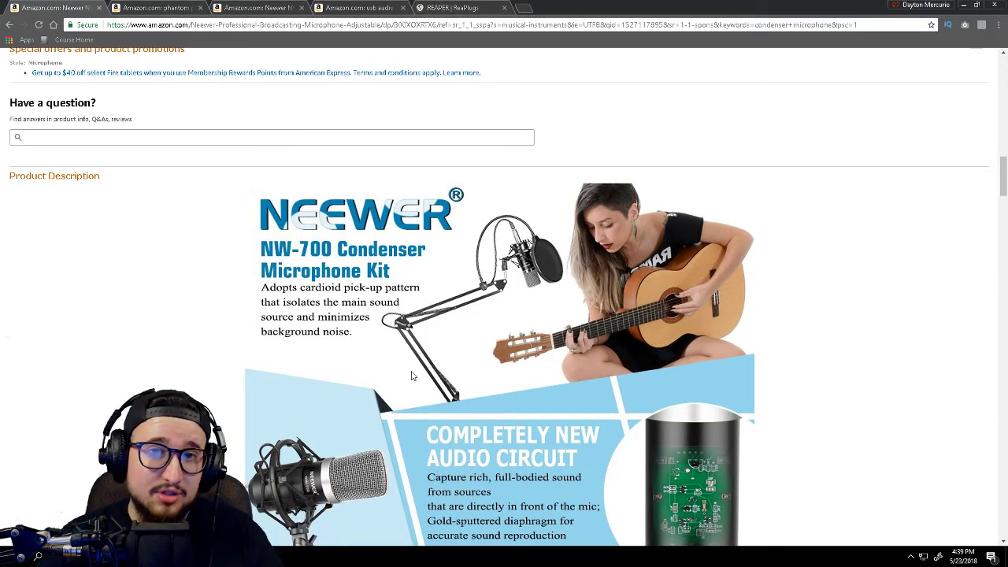
left_click(301, 554)
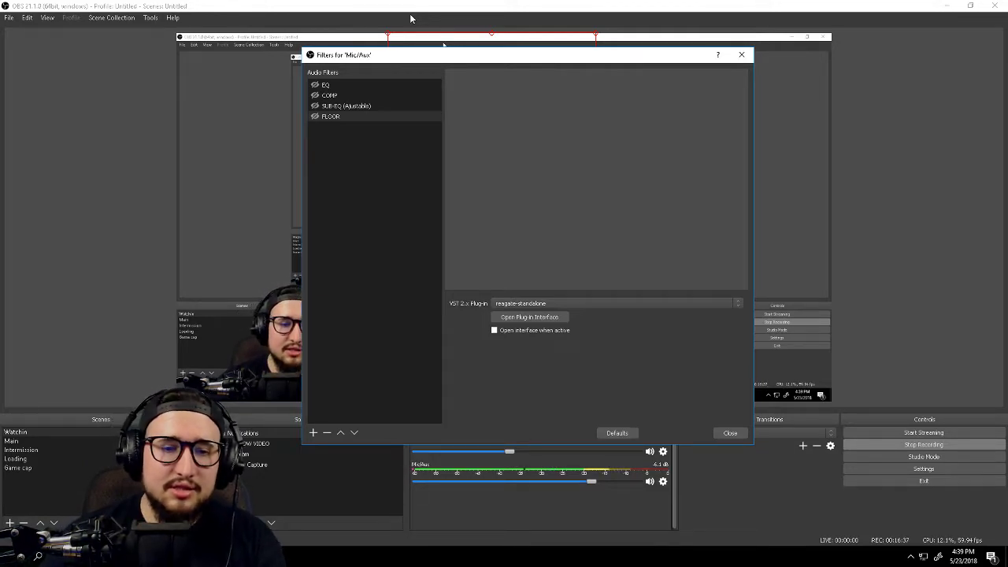
left_click(313, 432)
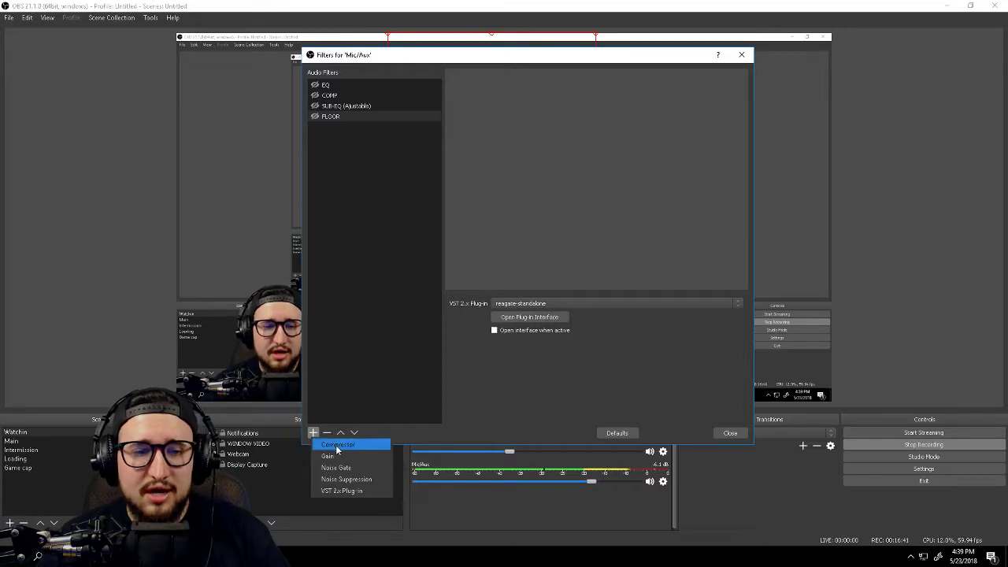
left_click(342, 492)
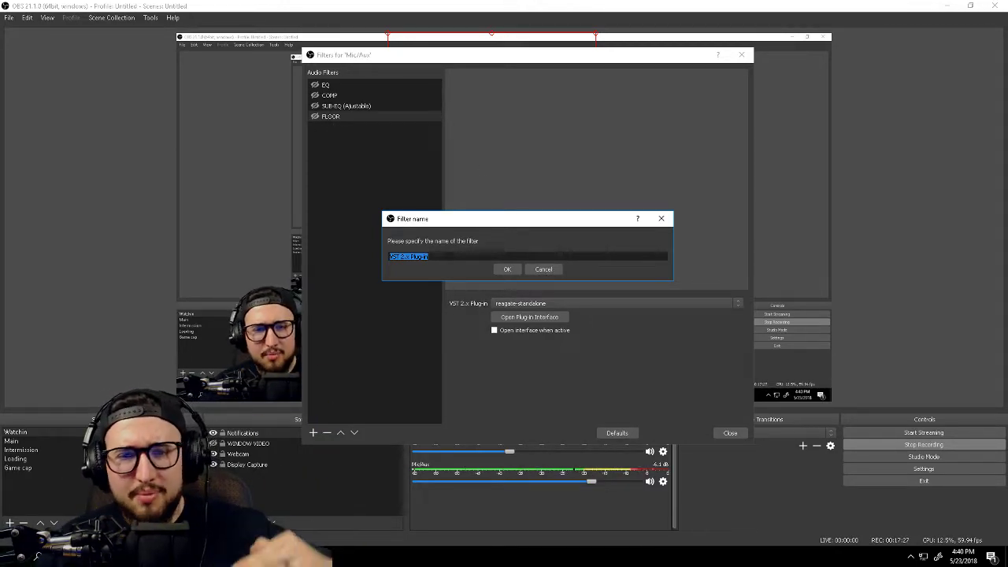
left_click_drag(542, 271, 524, 341)
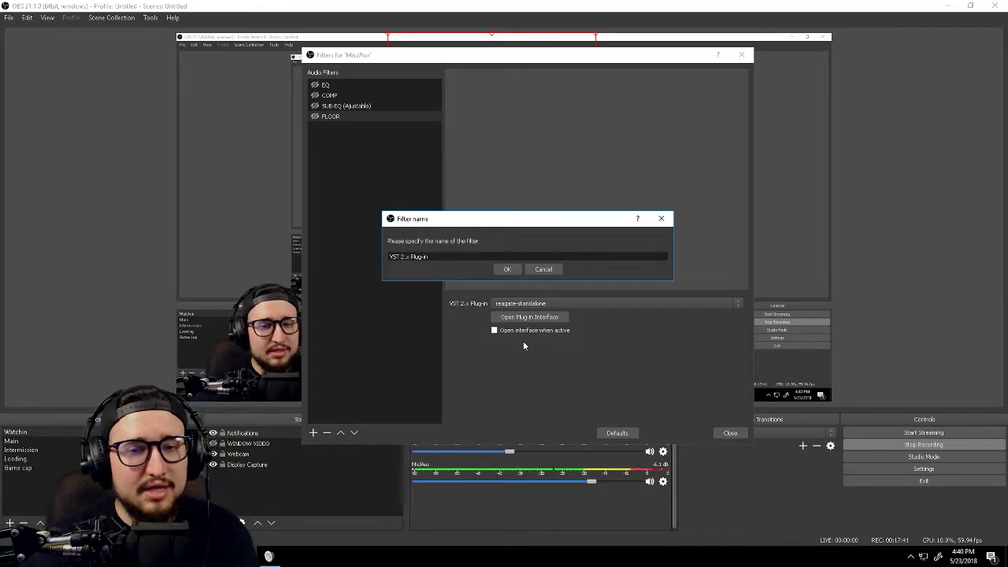
left_click(541, 270)
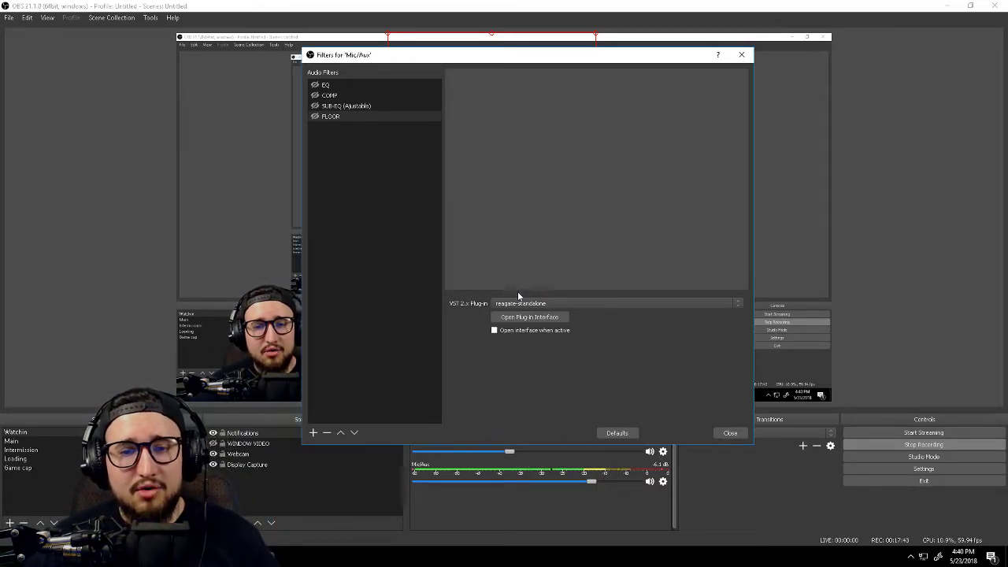
Enable the EQ filter, keeping reaeq-standalone as its plug-in, and reset the ReaEQ bands to their defaults.
left_click(315, 85)
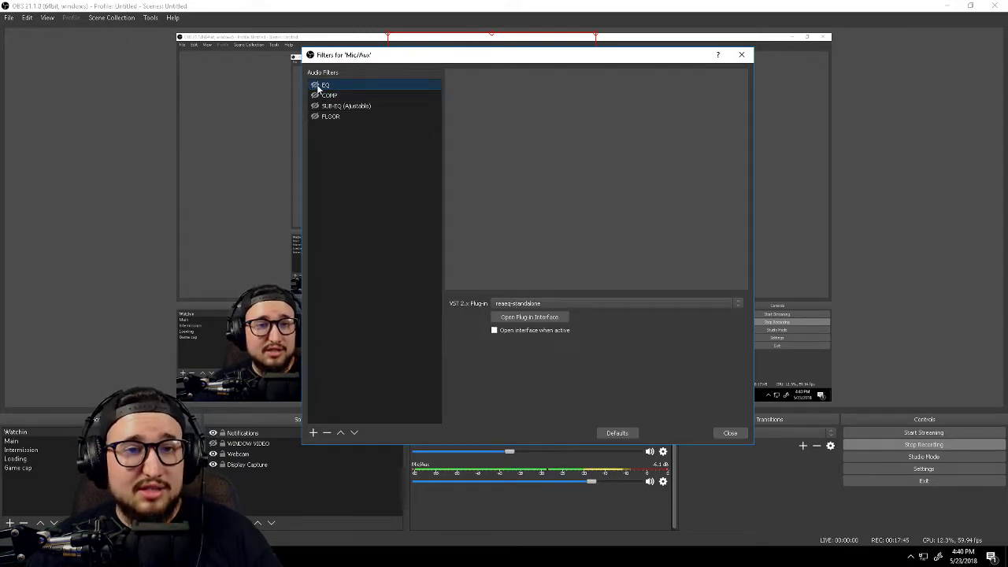
left_click(520, 303)
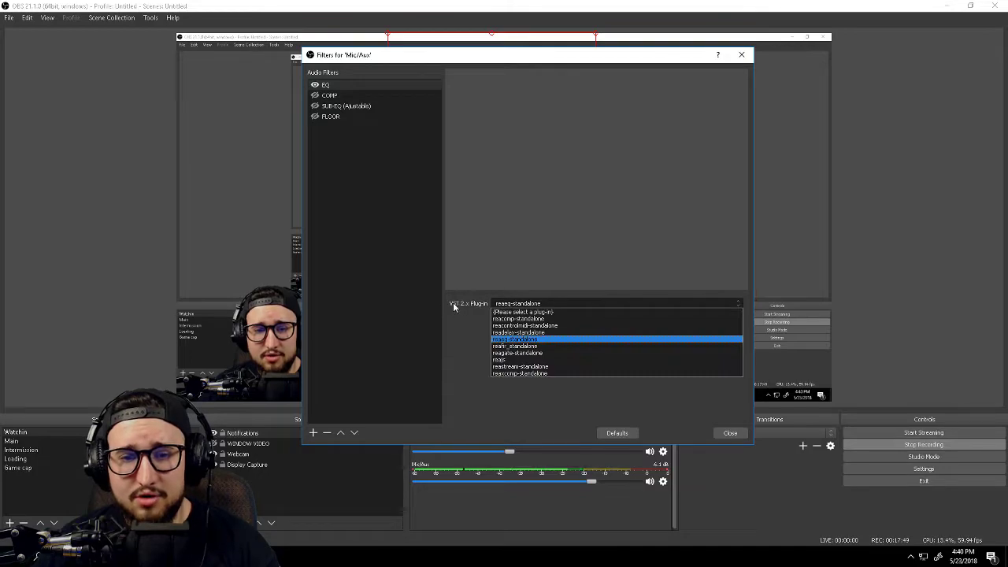
left_click(471, 347)
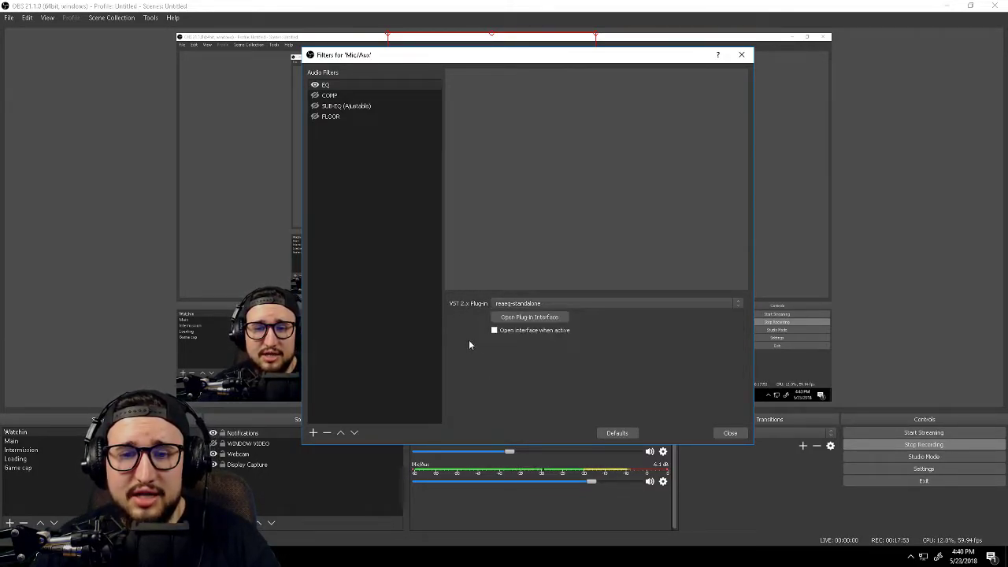
left_click(528, 316)
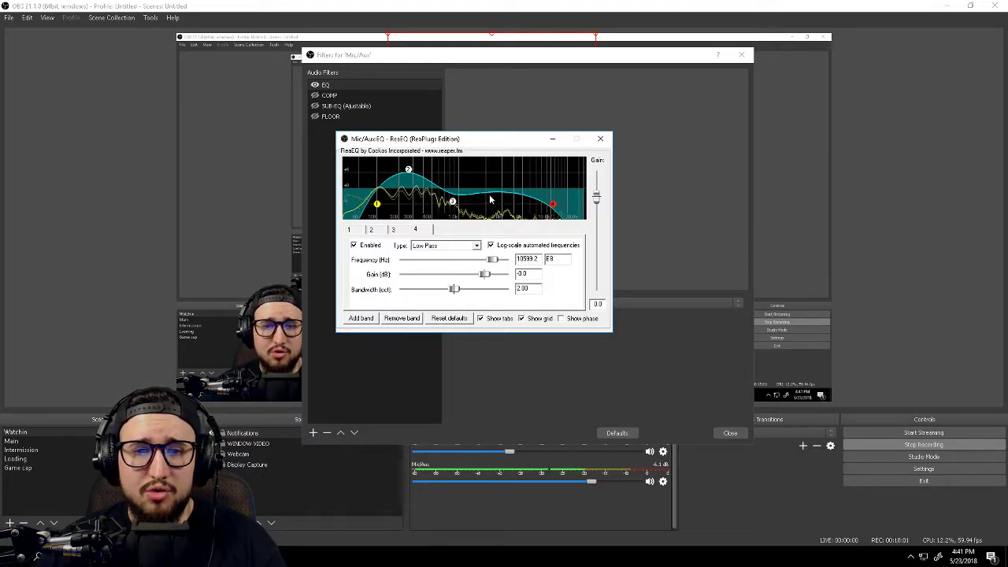
left_click(454, 320)
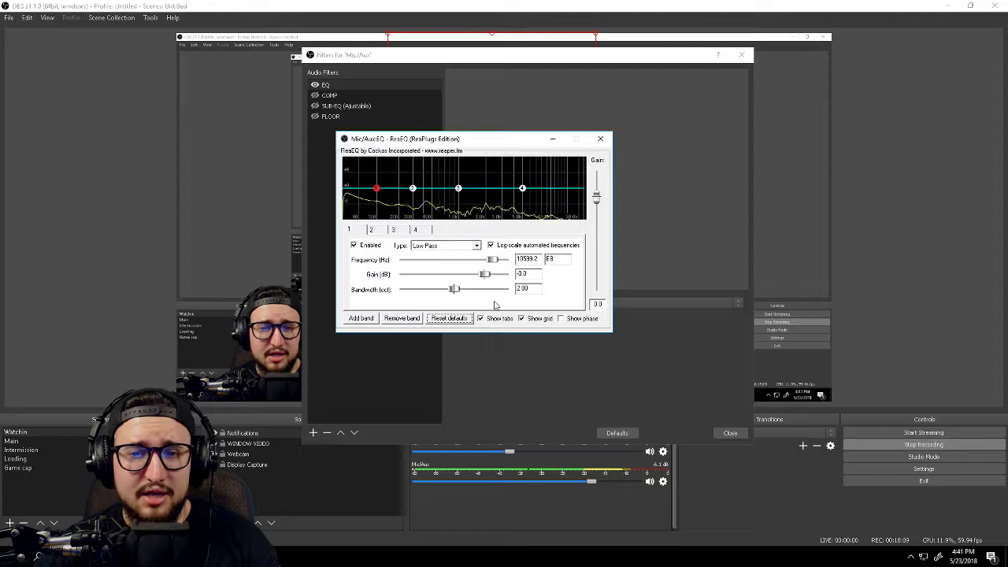
Set the Mic/Aux audio monitoring to Monitor and Output in the advanced audio properties and close them.
left_click(663, 482)
left_click(666, 488)
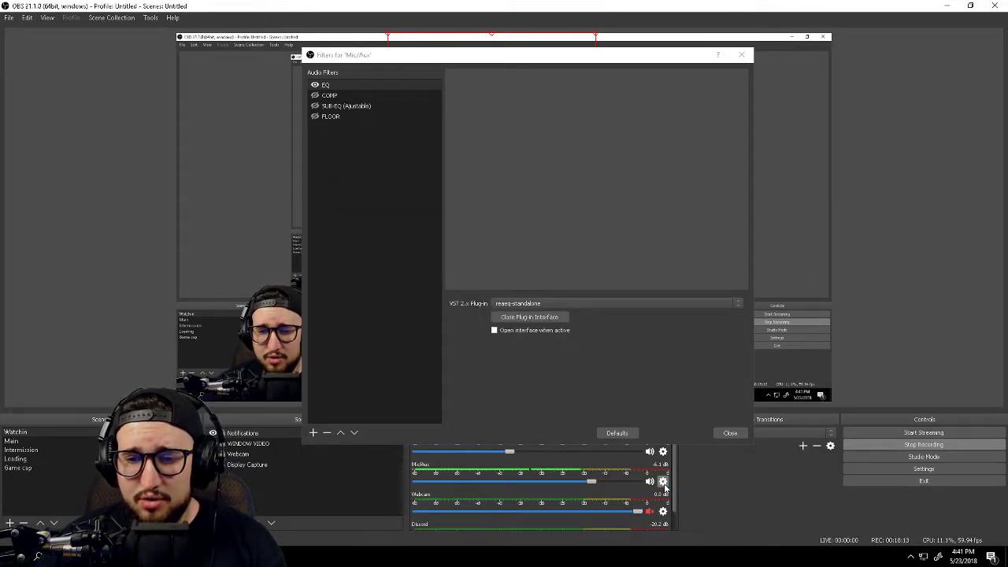
left_click(663, 481)
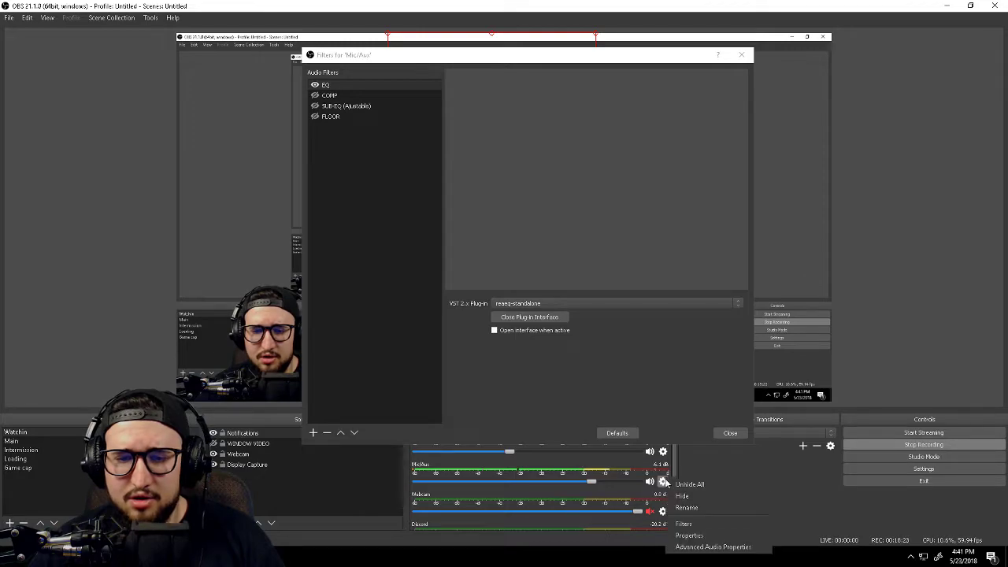
left_click(705, 549)
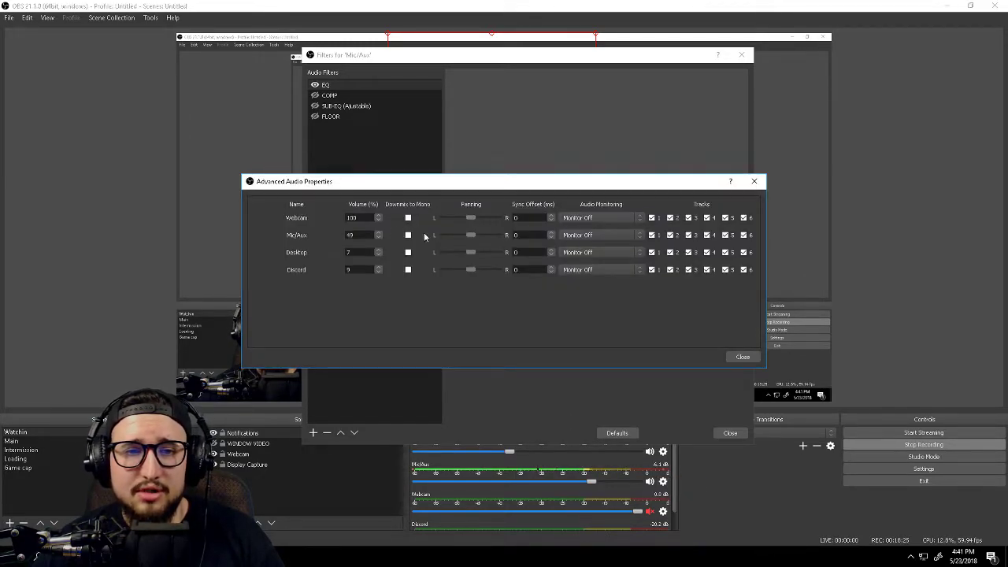
left_click(619, 237)
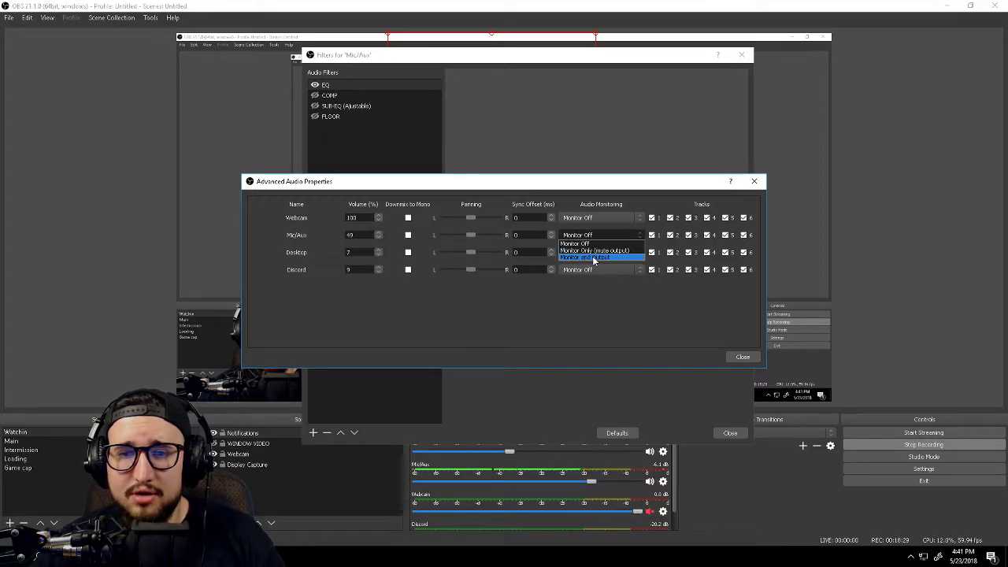
left_click(595, 258)
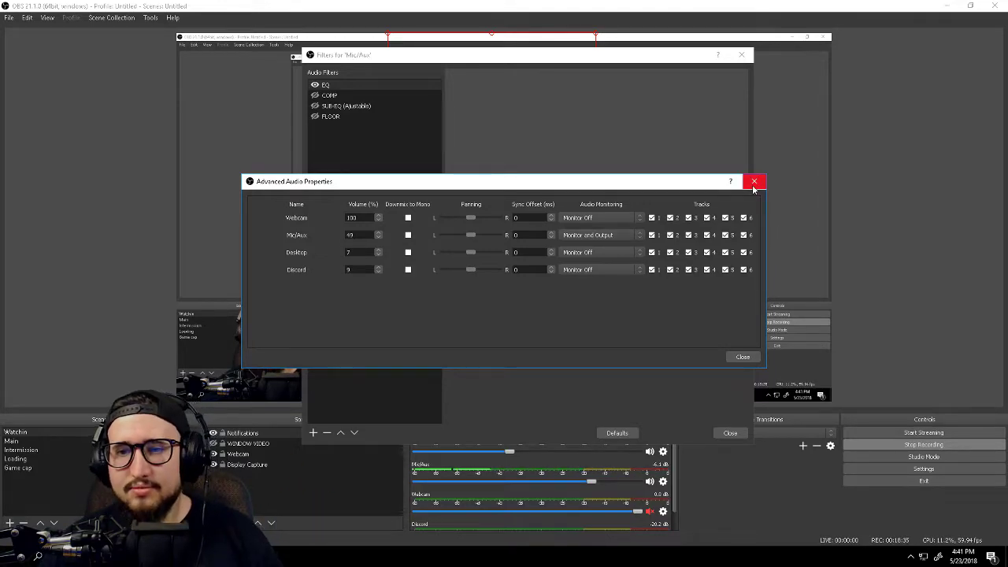
left_click(743, 357)
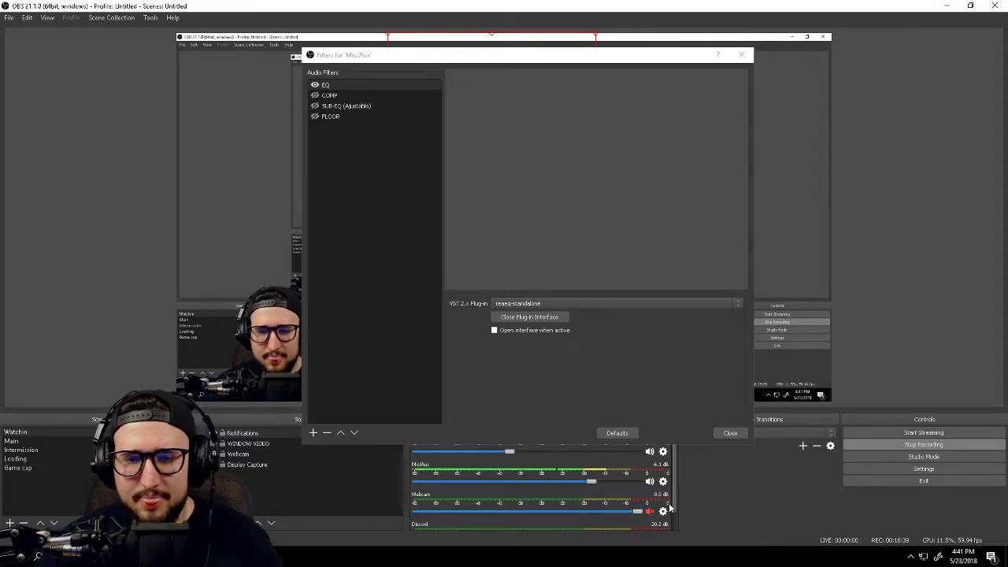
Move the filters dialog clear of the mixer and lower the Desktop audio volume to its minimum.
left_click_drag(647, 54, 660, 8)
left_click_drag(509, 454, 326, 440)
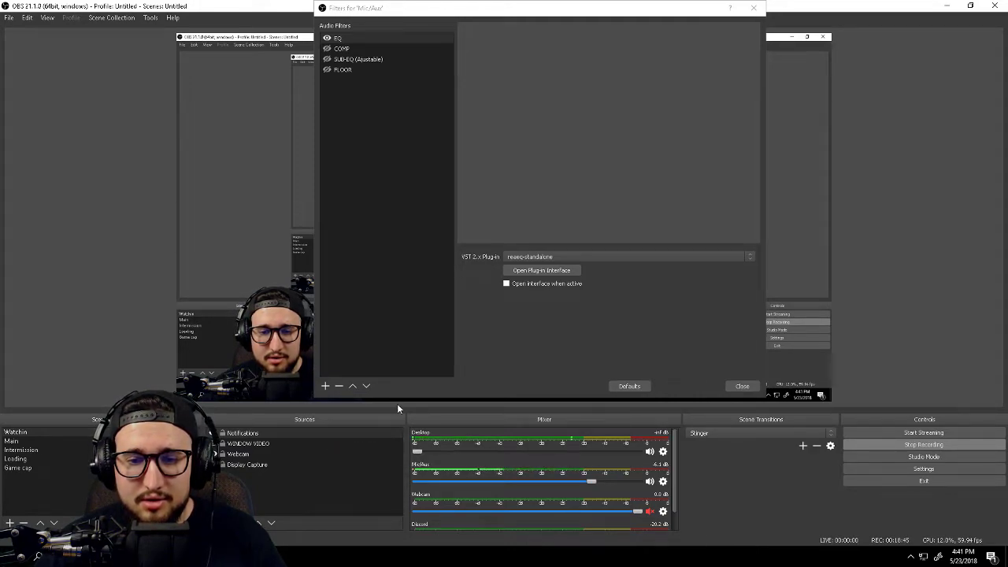
Reopen the EQ filter's ReaEQ interface and make band 1 a High Pass at about 102 Hz.
left_click(551, 273)
left_click(542, 270)
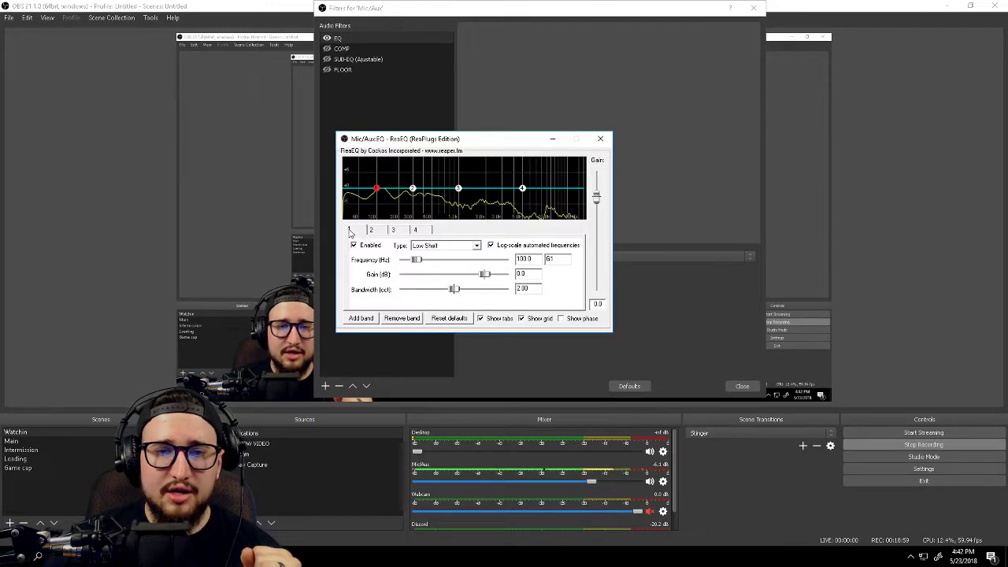
left_click(438, 246)
left_click(438, 249)
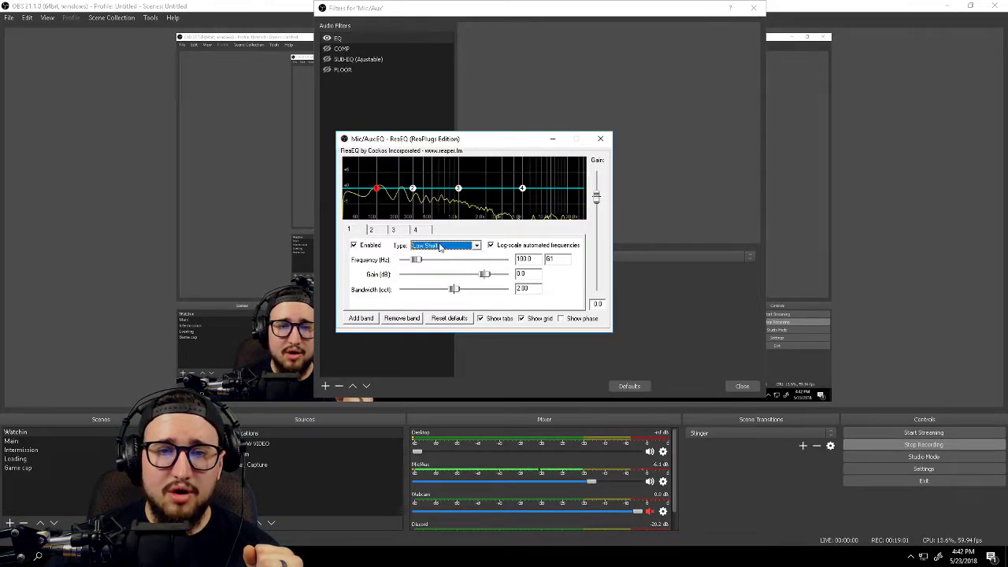
left_click(437, 246)
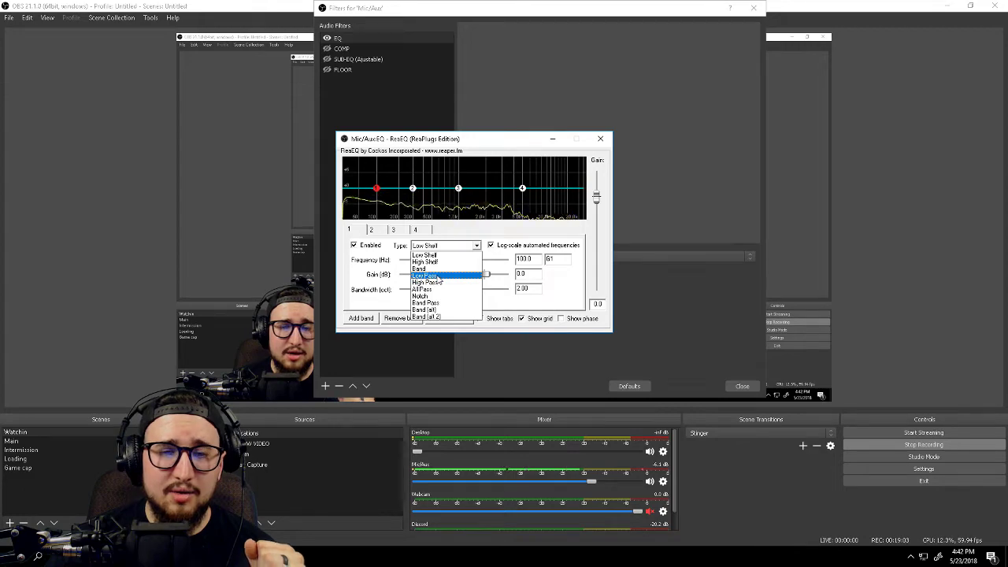
left_click(438, 276)
left_click(438, 246)
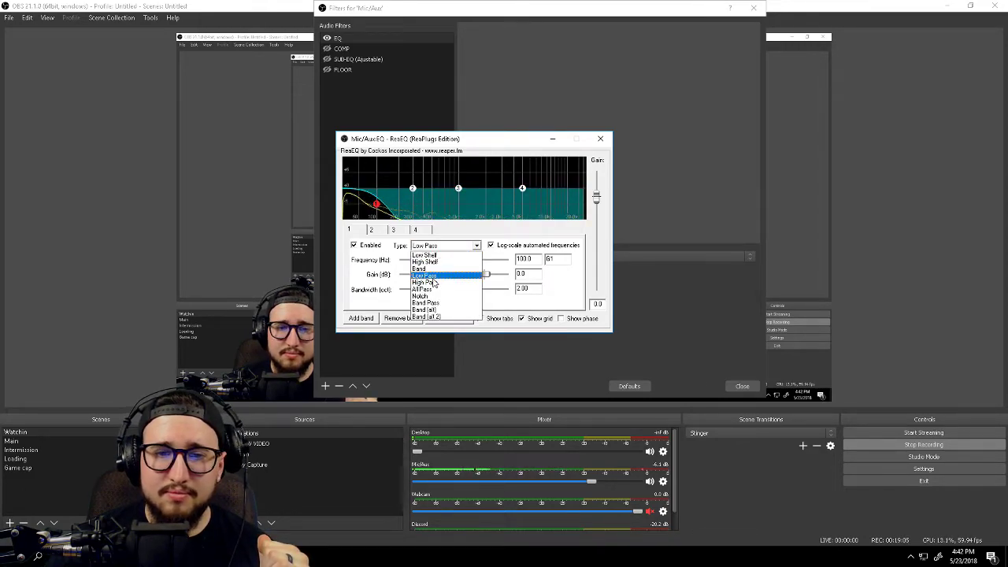
left_click(438, 282)
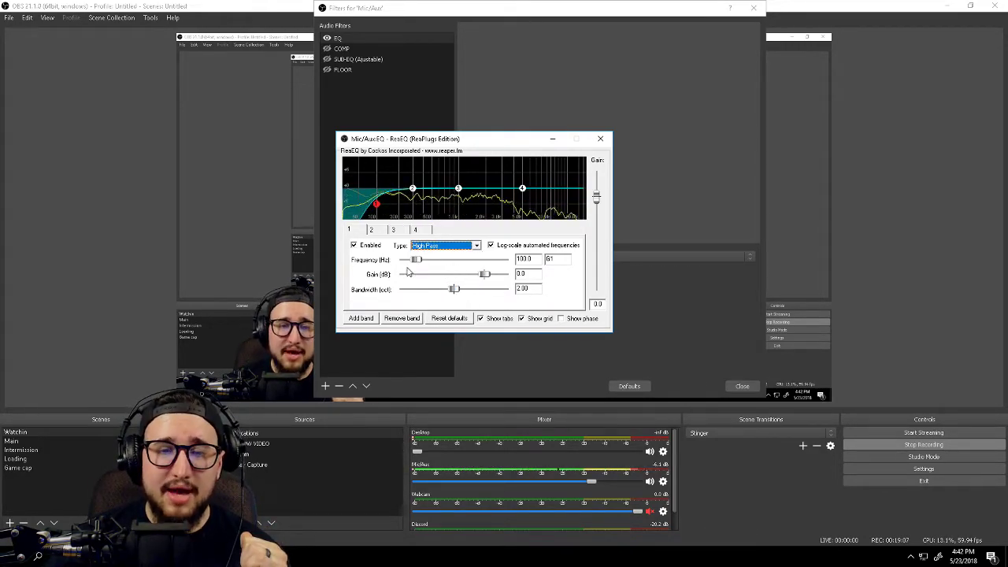
left_click_drag(421, 262, 423, 265)
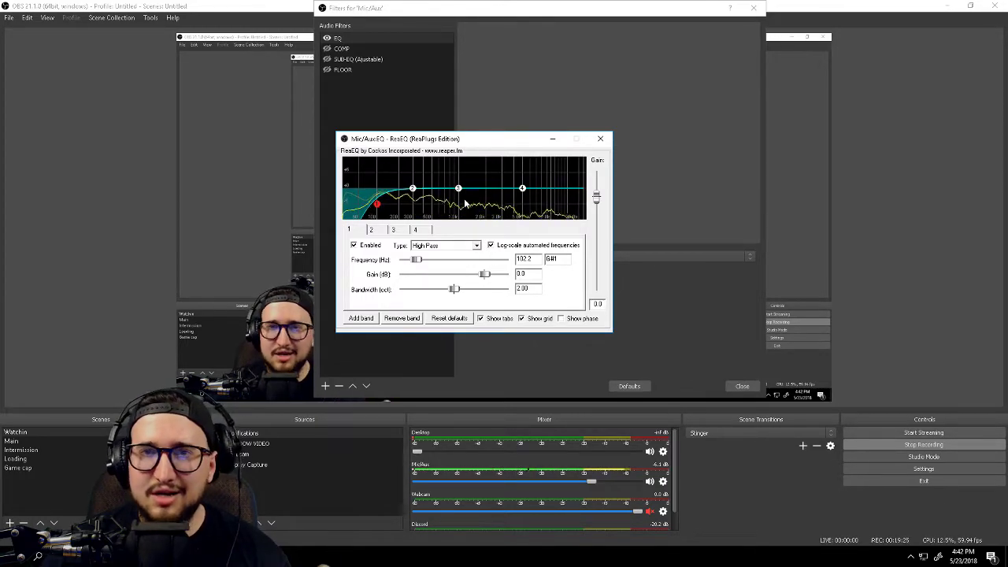
Change ReaEQ band 4 to a Low Pass type with a frequency of about 5050 Hz.
mouse_move(457, 190)
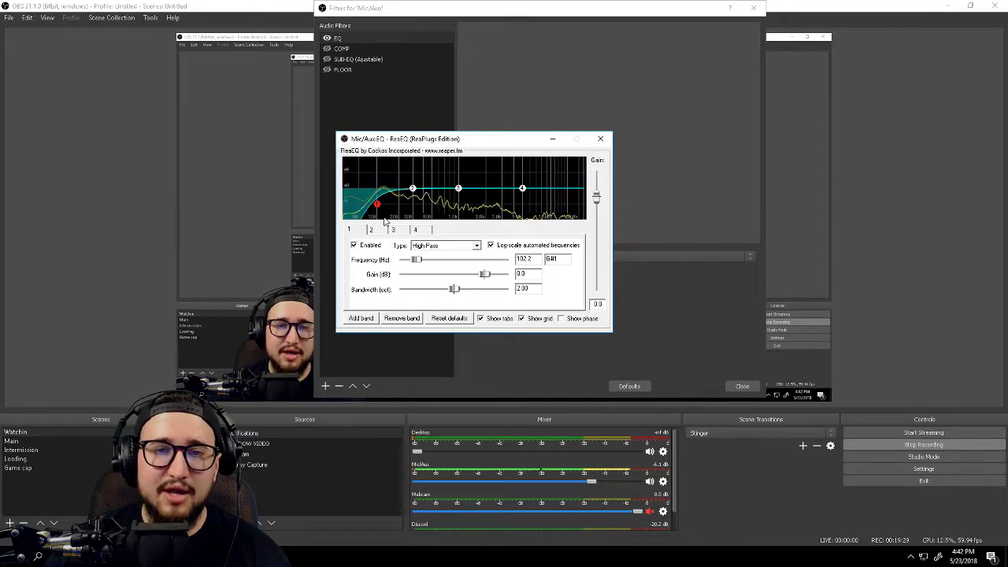
left_click(415, 229)
left_click(476, 246)
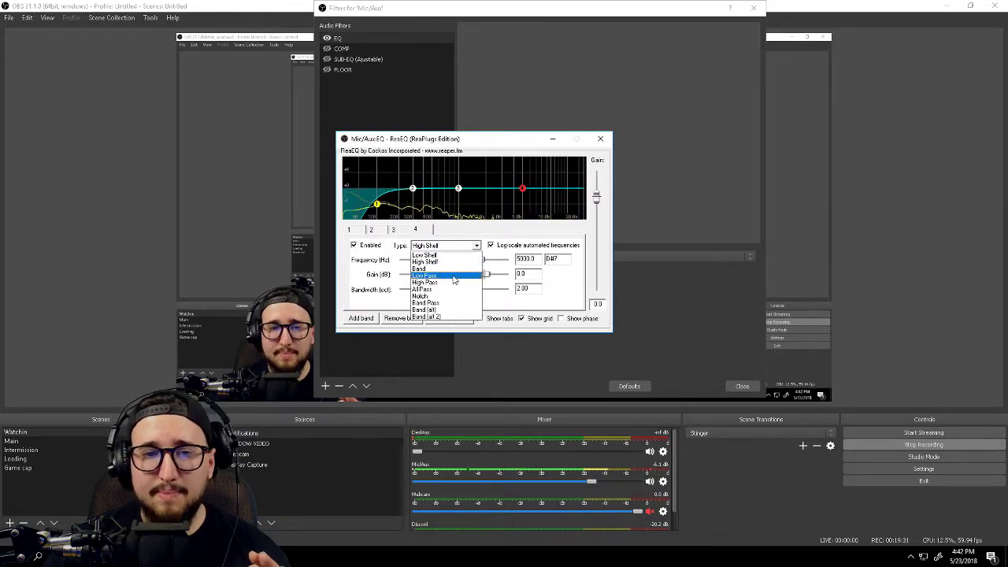
left_click(445, 280)
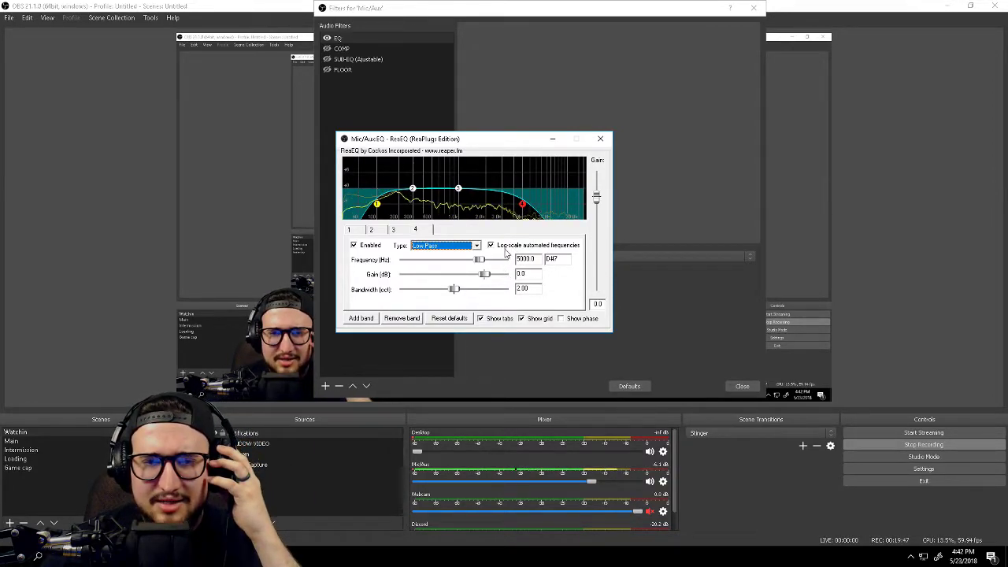
left_click_drag(482, 263, 484, 261)
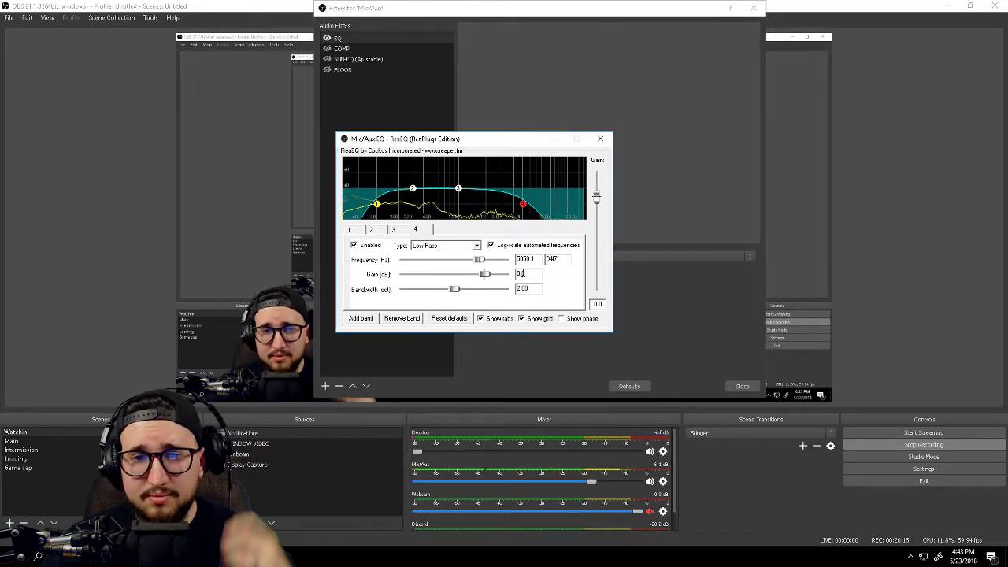
Try a band 4 low-pass frequency of about 3336 Hz and return it to about 5050 Hz.
left_click_drag(487, 263, 480, 261)
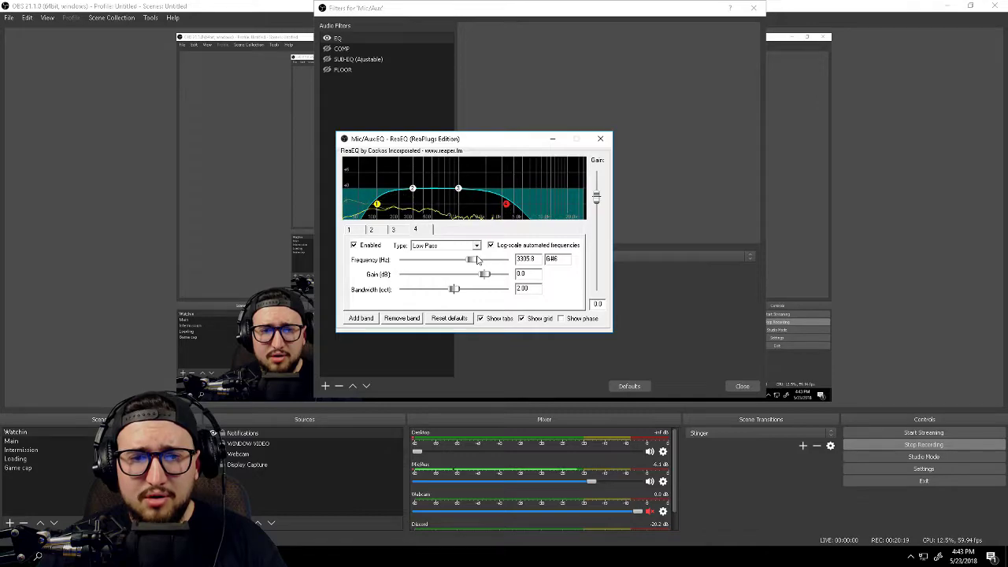
left_click_drag(479, 261, 489, 265)
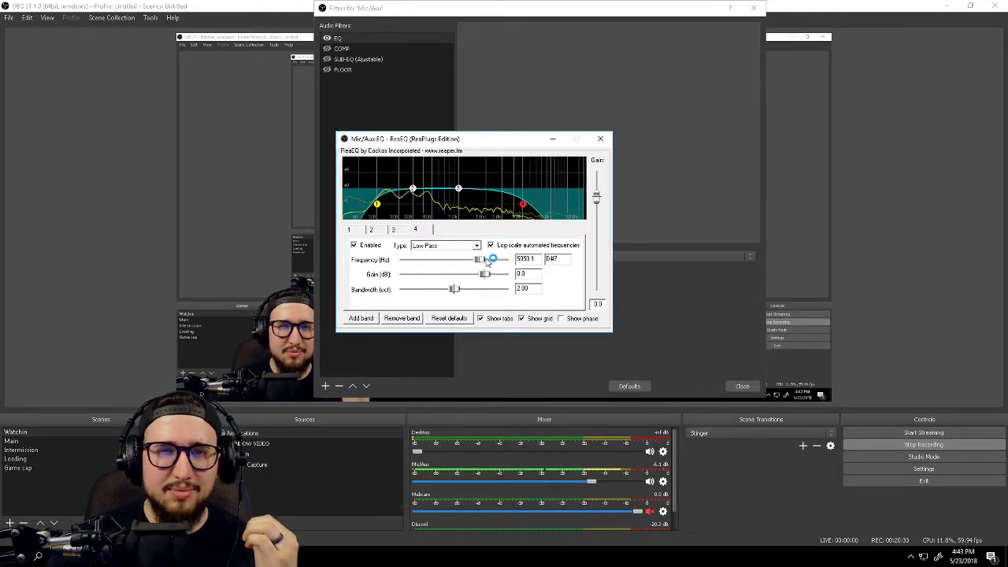
left_click_drag(482, 263, 485, 269)
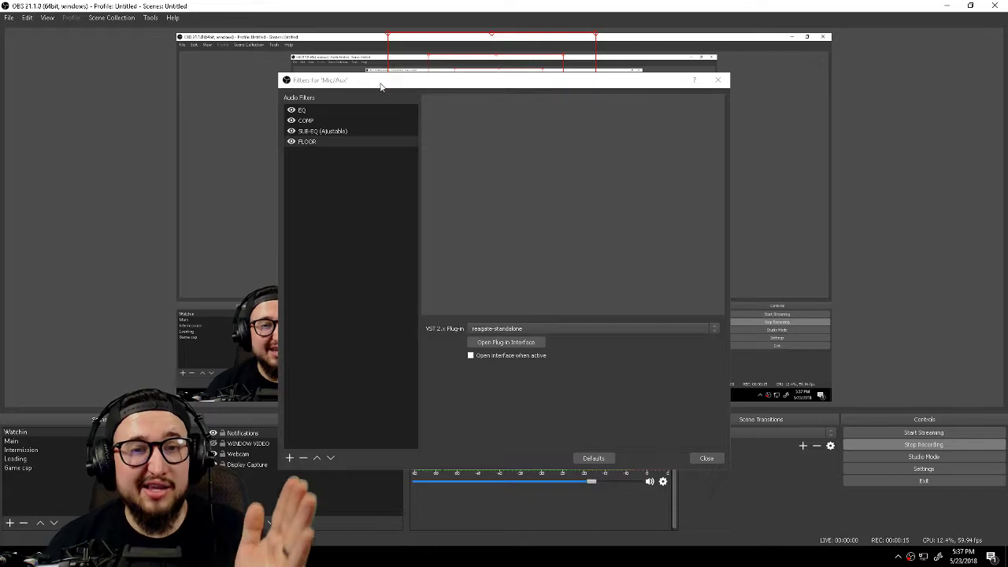
Look through the COMP, SUB-EQ (Ajustable) and FLOOR filters to see which plug-in each one uses.
left_click(312, 120)
left_click(315, 131)
left_click(314, 142)
left_click(326, 131)
left_click(326, 122)
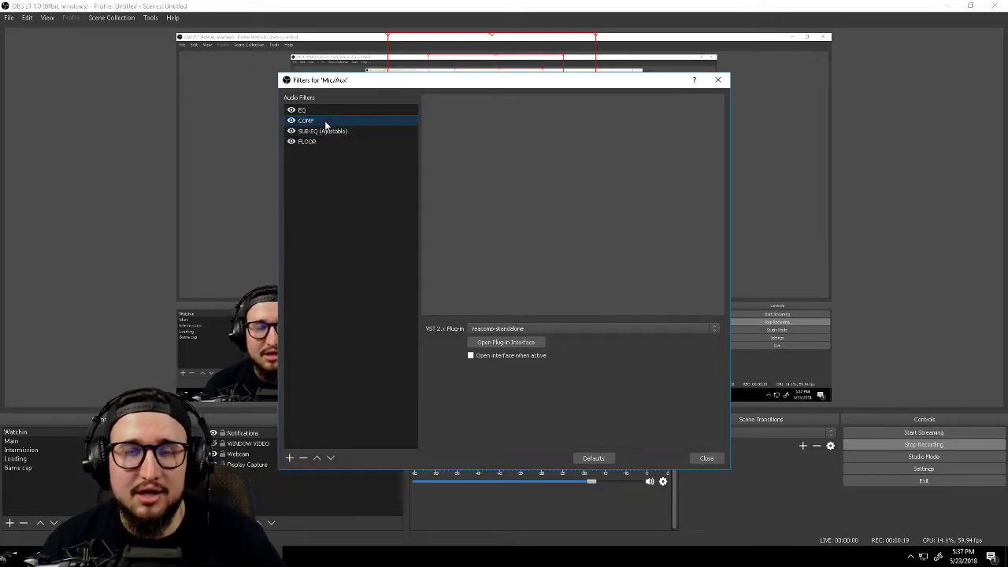
Open the EQ filter's ReaEQ interface and set band 4's low-pass frequency to about 7500 Hz.
left_click(302, 111)
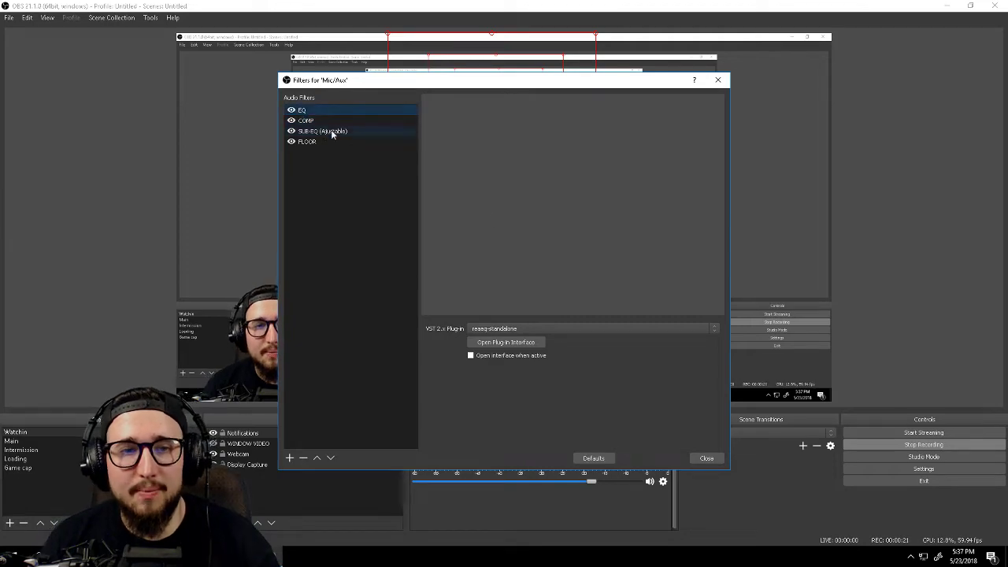
left_click(502, 342)
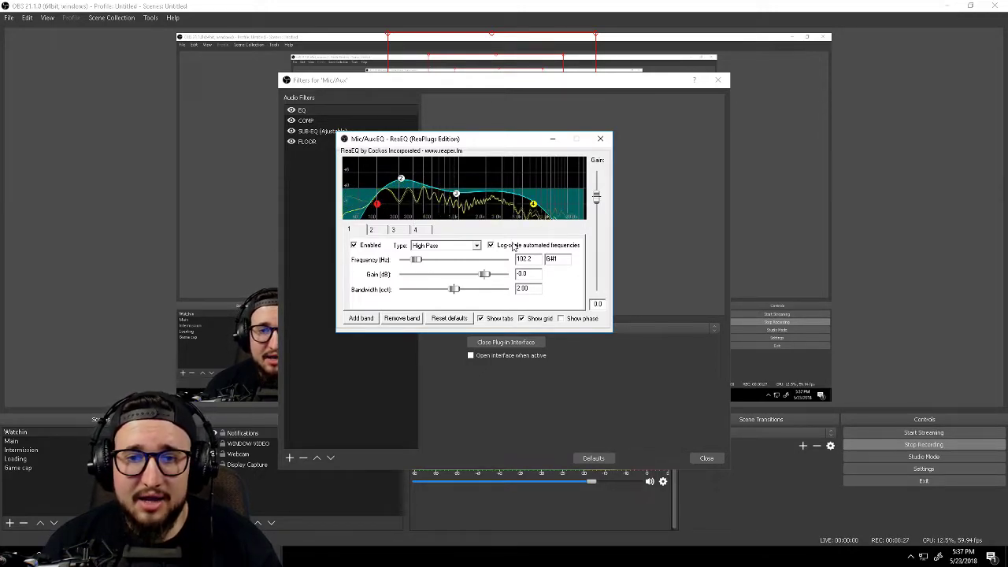
left_click(423, 231)
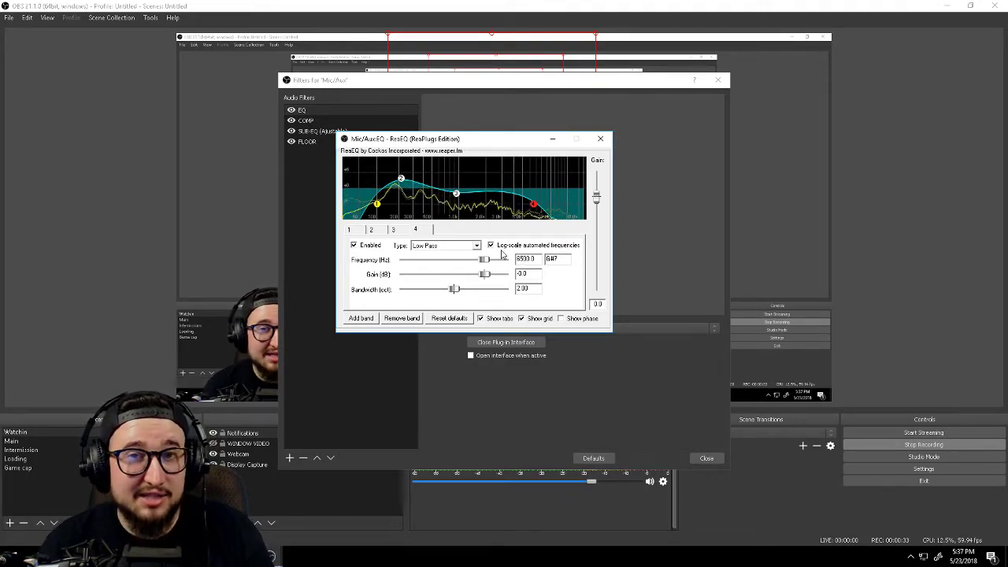
left_click(663, 481)
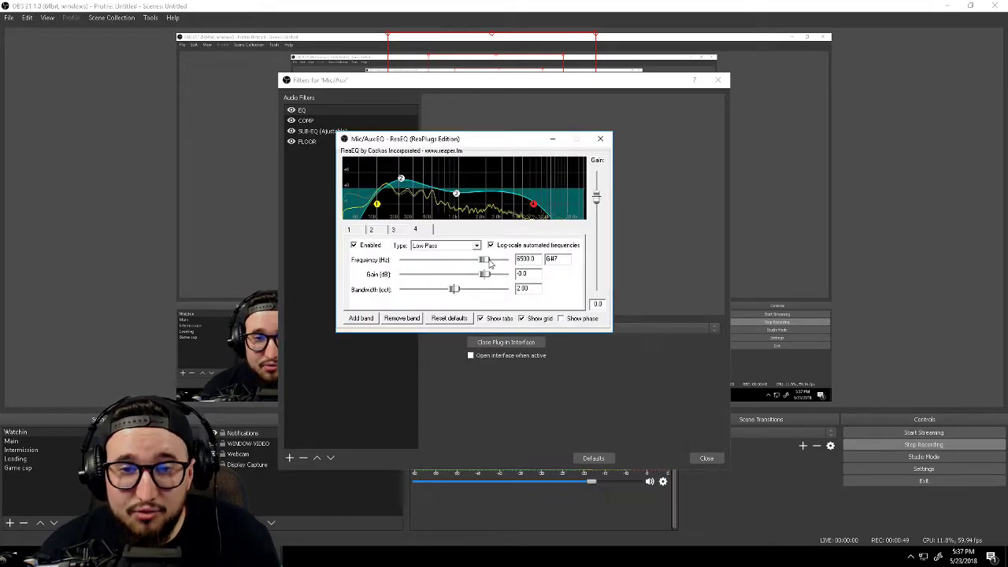
left_click_drag(485, 260, 487, 263)
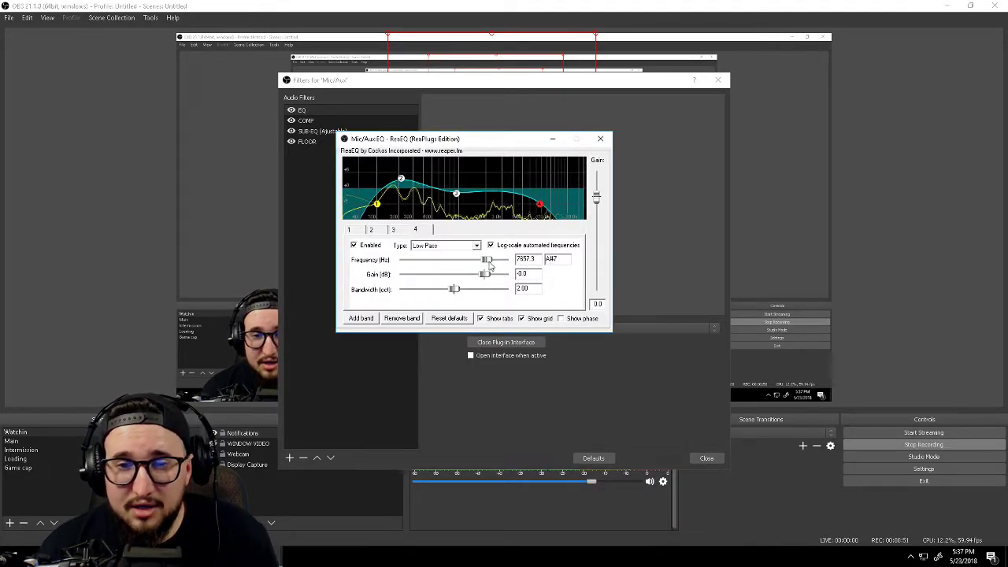
double_click(536, 259)
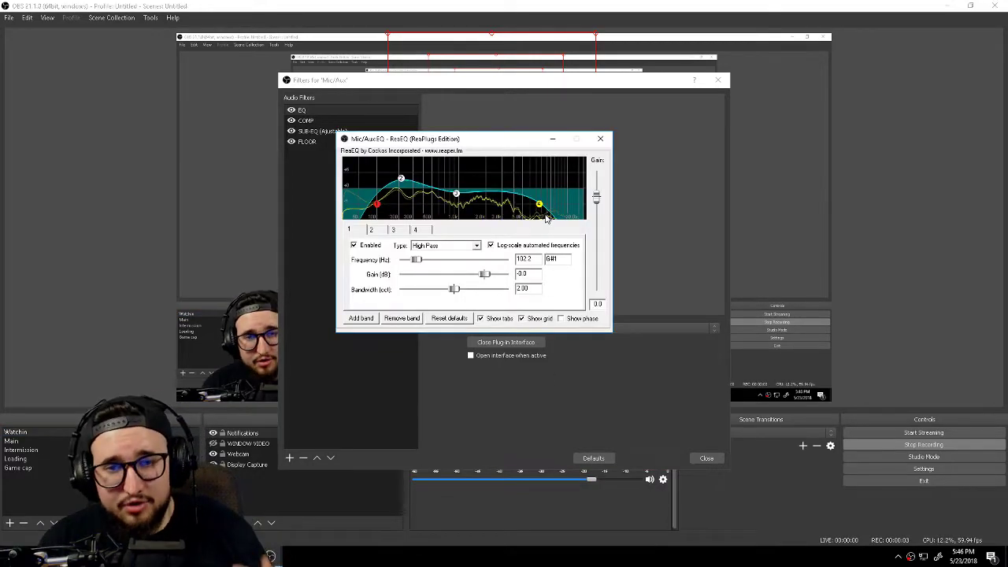
left_click(541, 207)
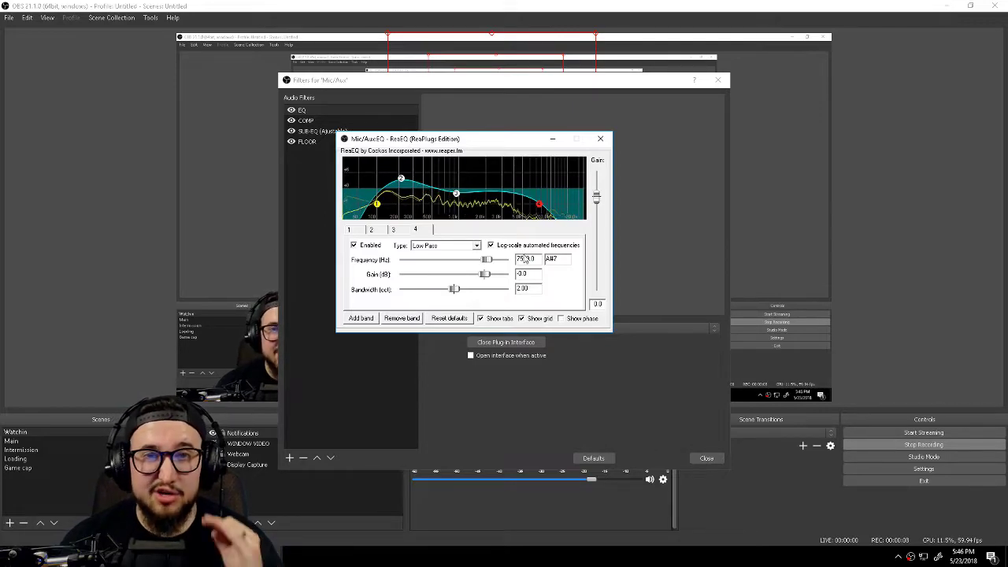
Set ReaEQ band 2's gain to 3.9 dB, check band 3's settings and close the ReaEQ window.
left_click(372, 229)
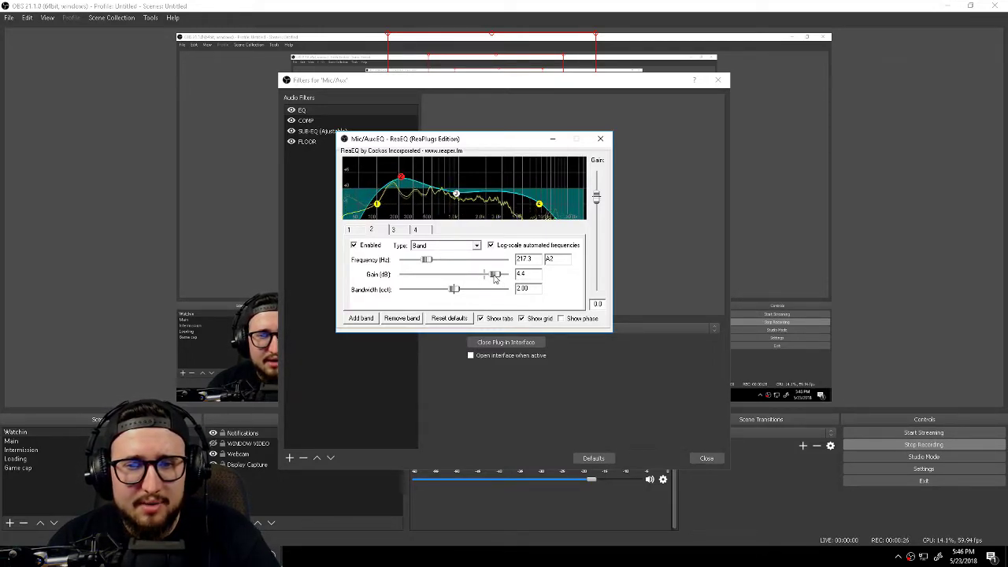
scroll(499, 277, "down", 2)
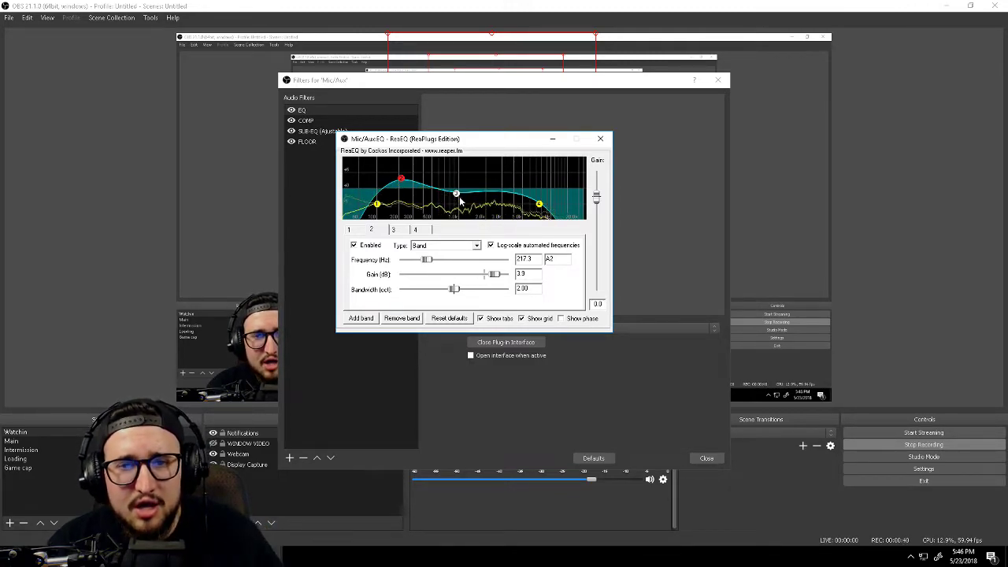
left_click(395, 230)
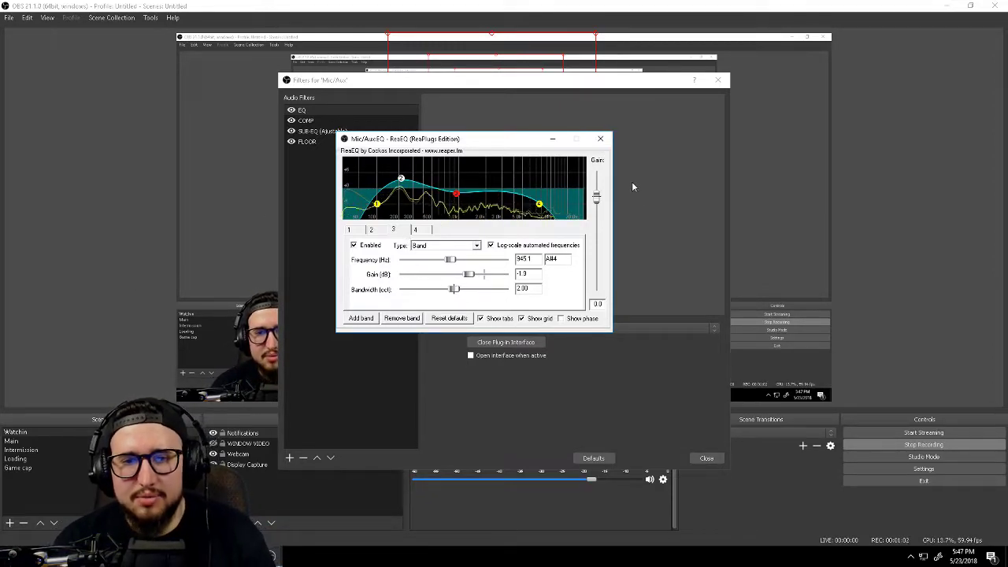
left_click(603, 139)
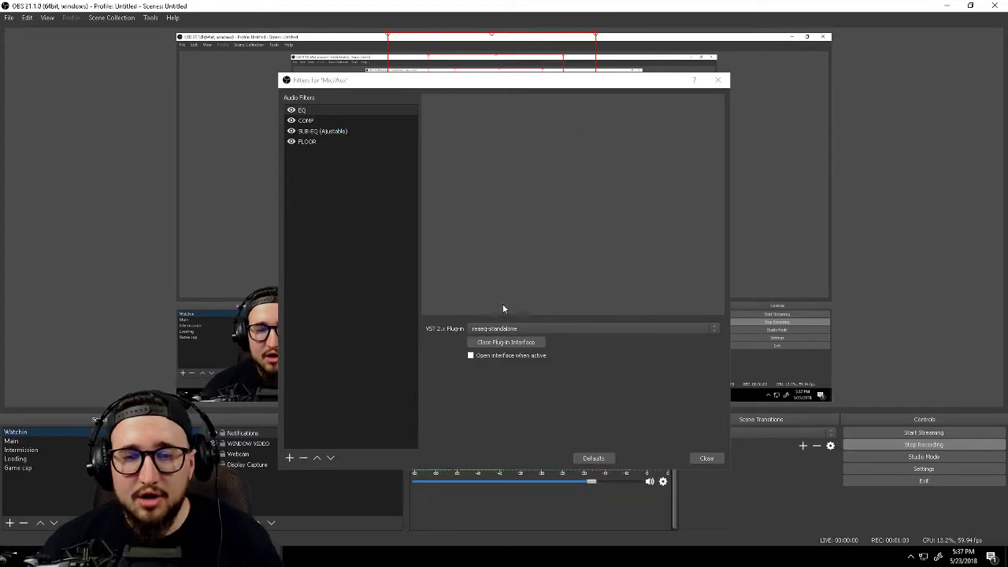
Disable the SUB-EQ (Ajustable) and FLOOR filters, and select COMP with the filters dialog moved clear of the mixer.
left_click(322, 130)
left_click(295, 143)
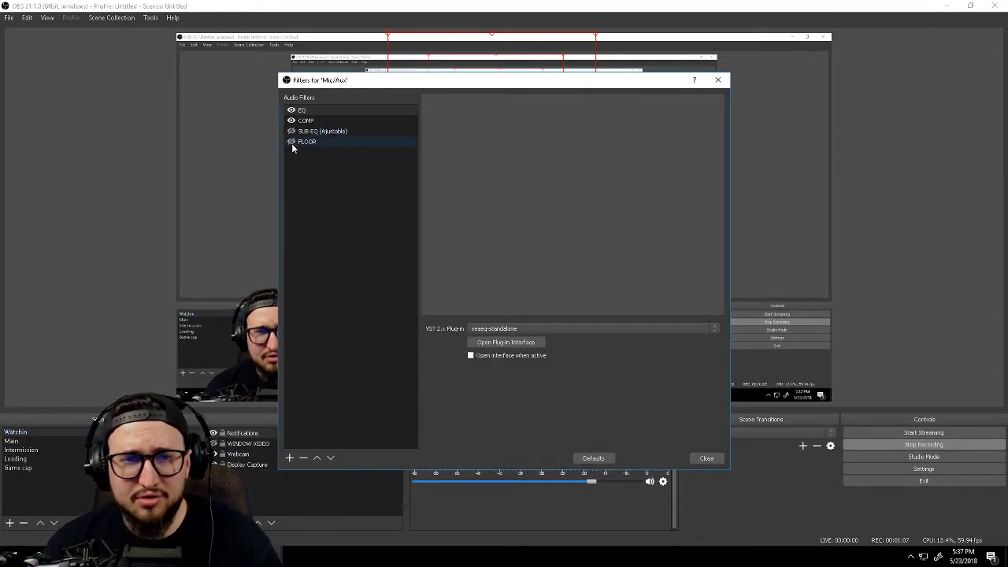
left_click(303, 121)
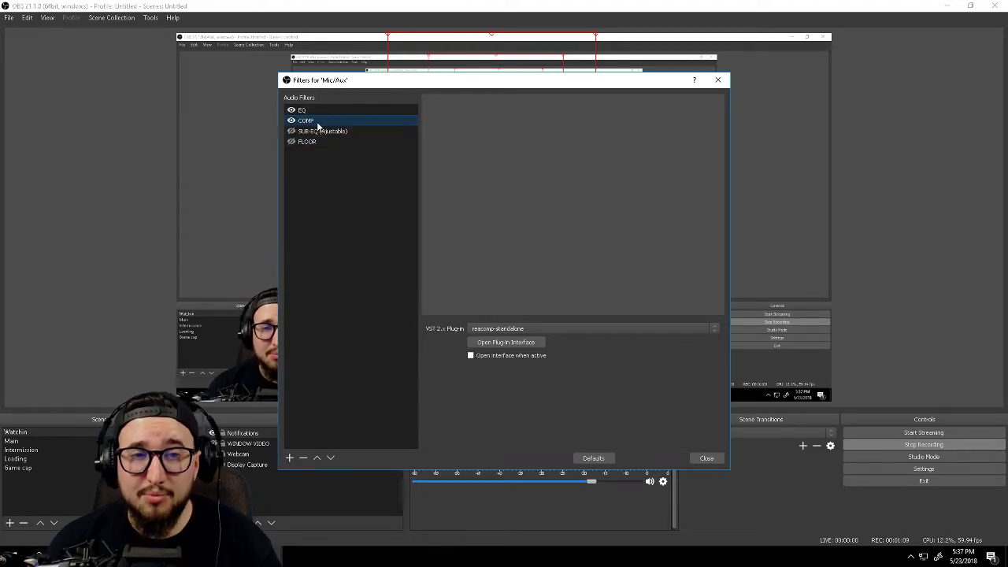
left_click_drag(626, 87, 585, 86)
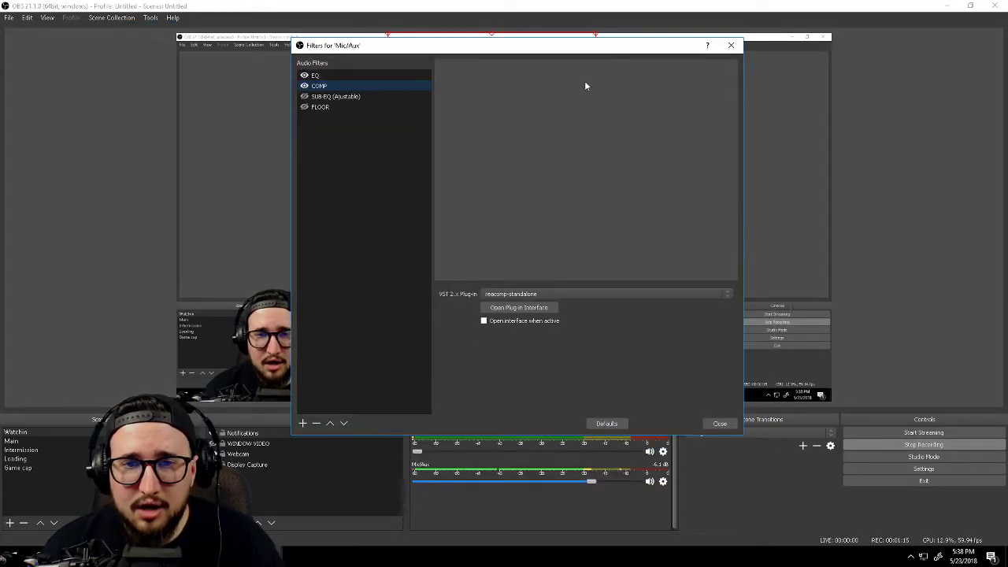
Choose reacomp-standalone as the COMP filter's plug-in, review its ReaComp settings and close the ReaComp window.
left_click(490, 294)
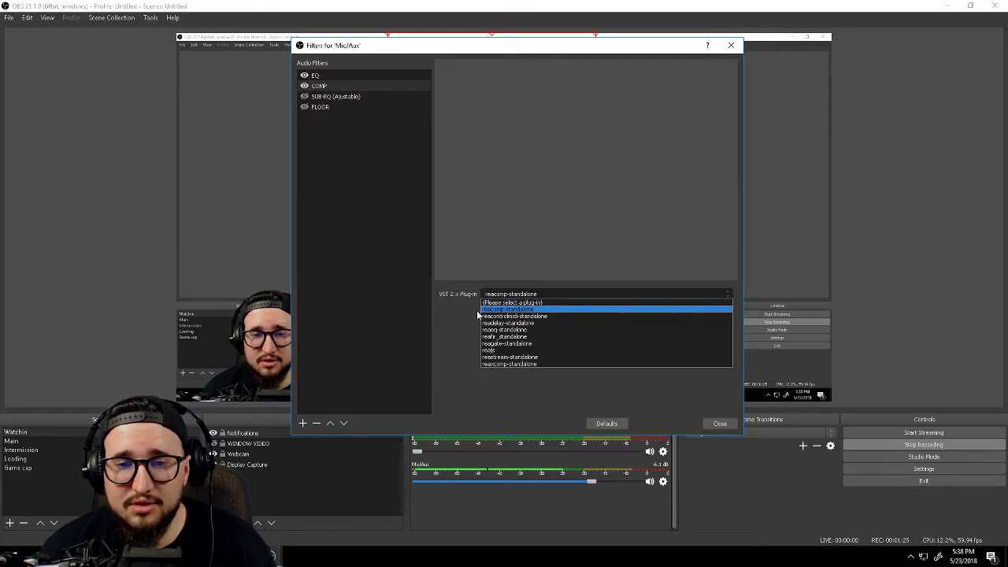
left_click(524, 310)
left_click(530, 306)
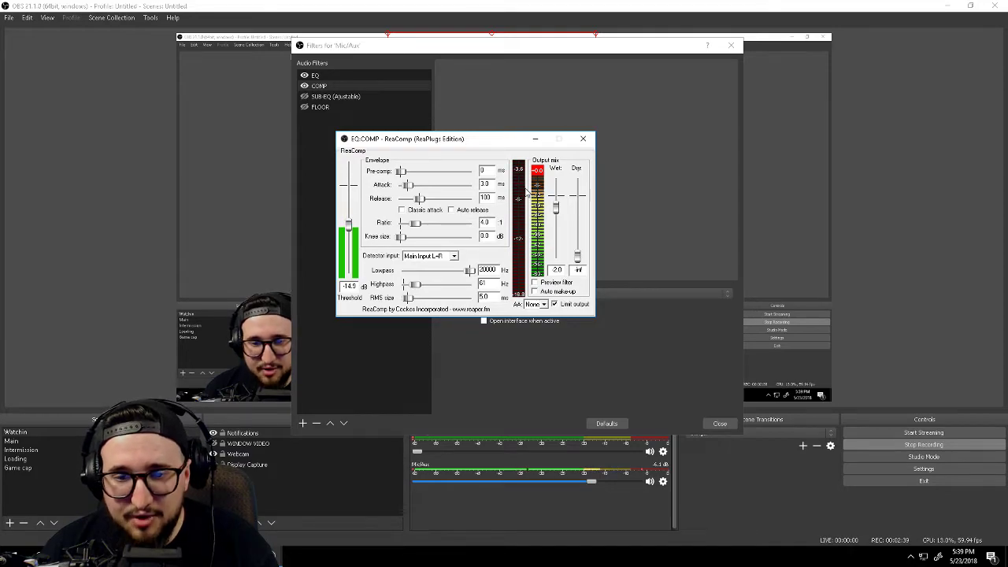
left_click(588, 142)
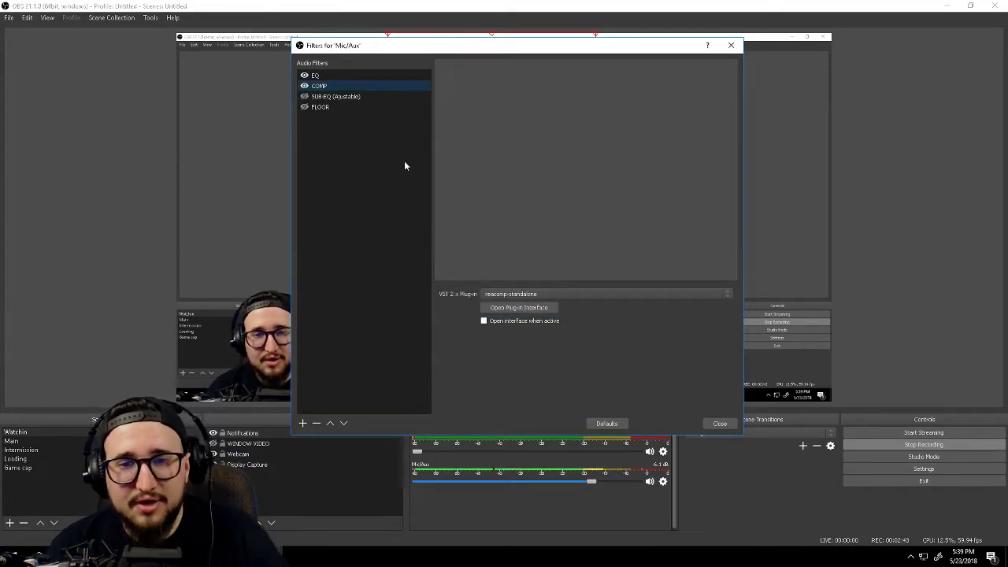
Enable the SUB-EQ (Ajustable) filter and choose reafir_standalone as its VST plug-in.
left_click(333, 96)
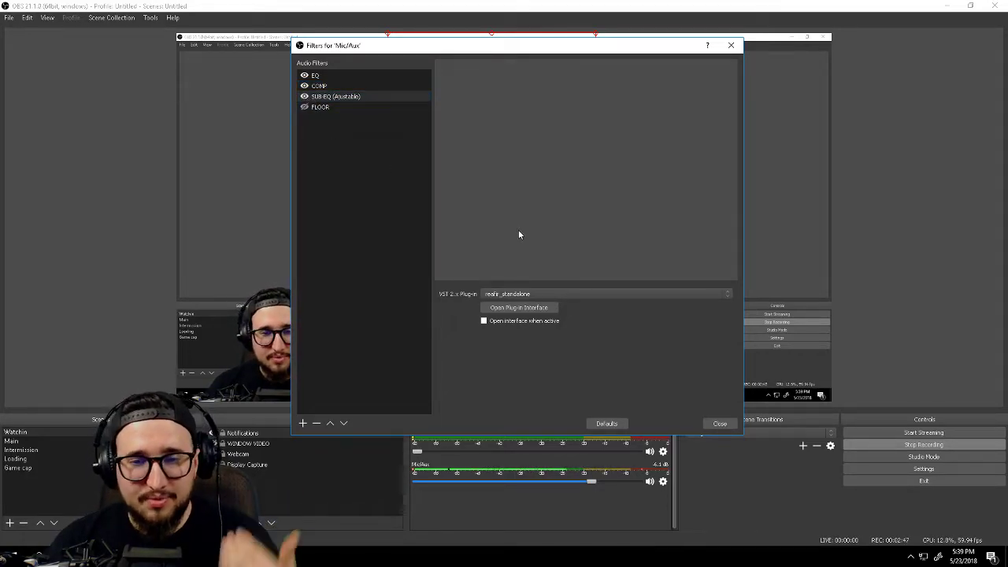
left_click(529, 308)
left_click(645, 138)
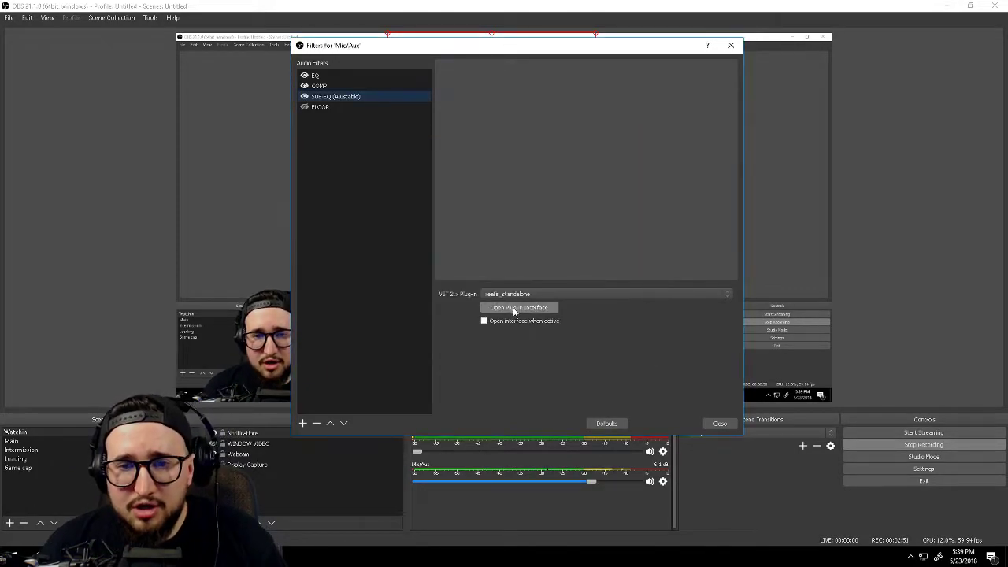
left_click(526, 295)
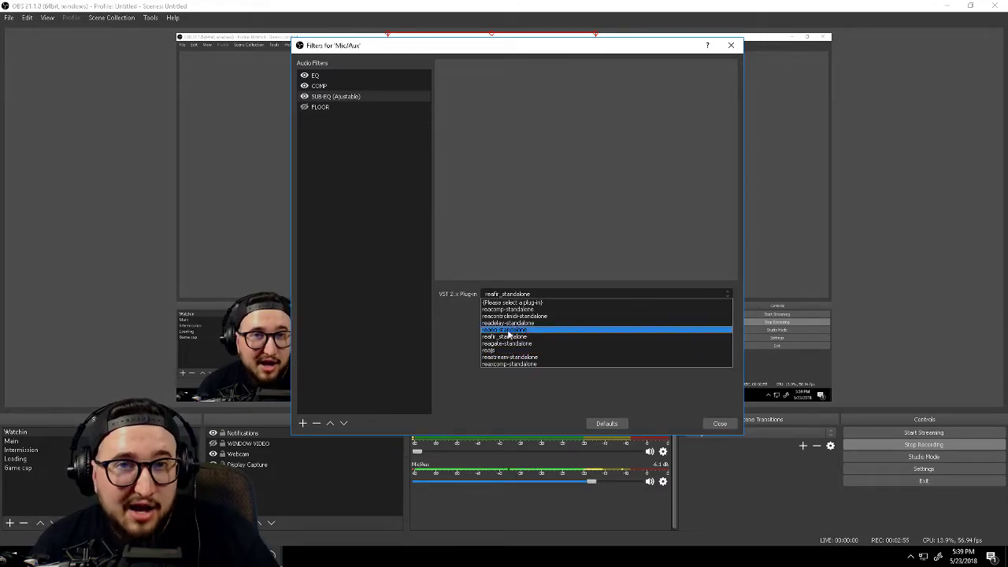
left_click(516, 337)
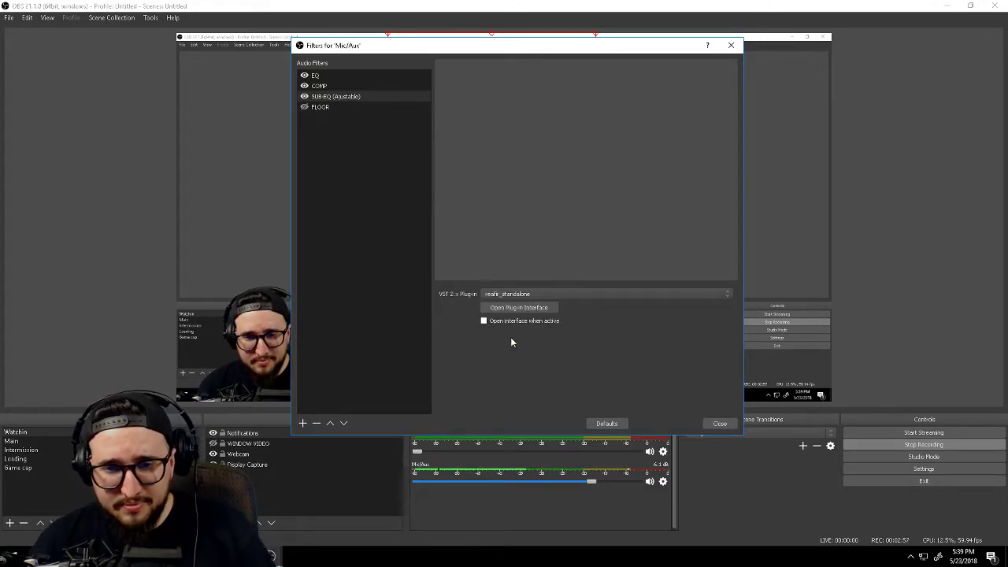
Open the SUB-EQ (Ajustable) filter's ReaFir interface and choose an FFT size of 4096.
left_click(531, 308)
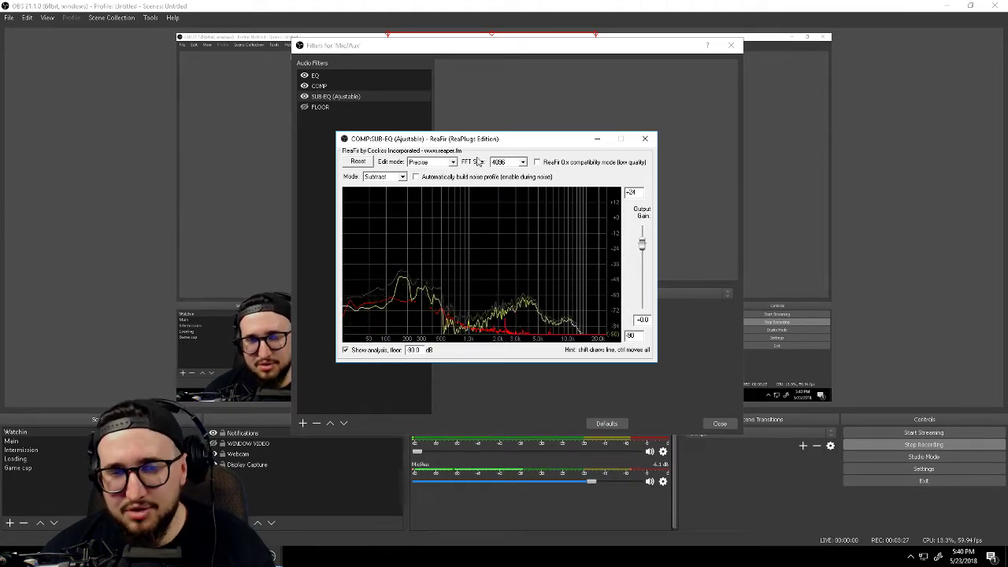
left_click(504, 162)
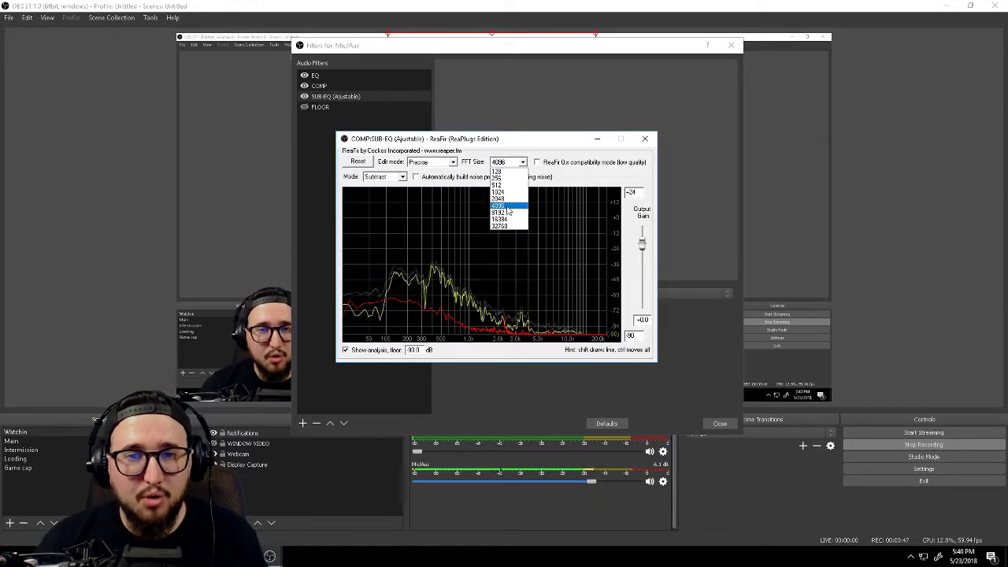
left_click(502, 205)
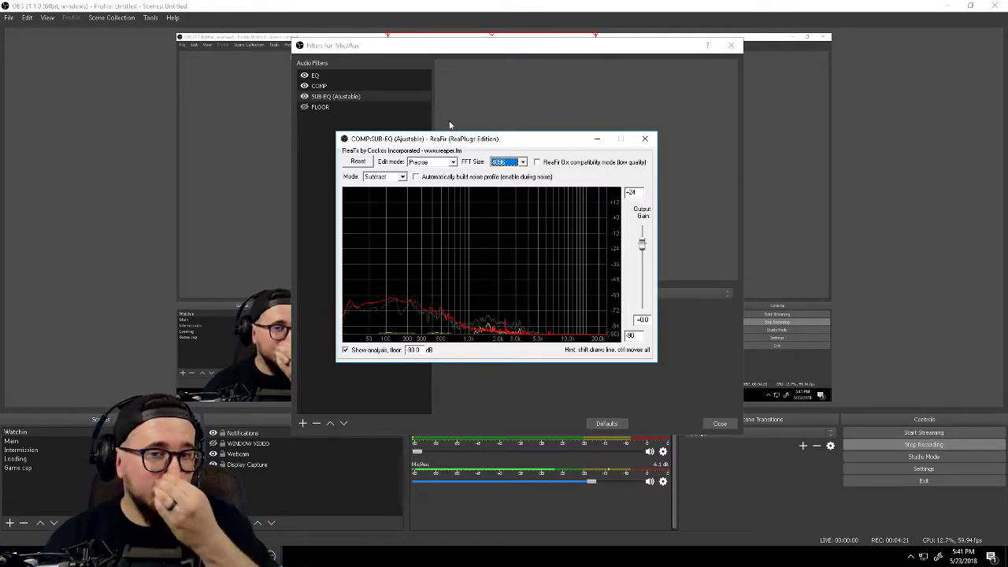
Build ReaFir's noise profile automatically while staying silent, stop the profile building and close the ReaFir window.
left_click(417, 178)
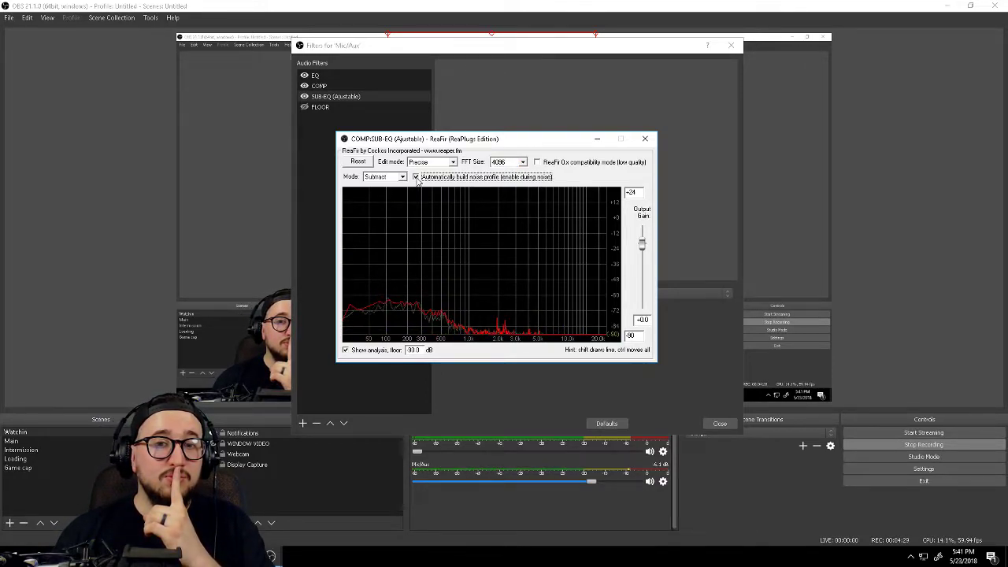
left_click(417, 177)
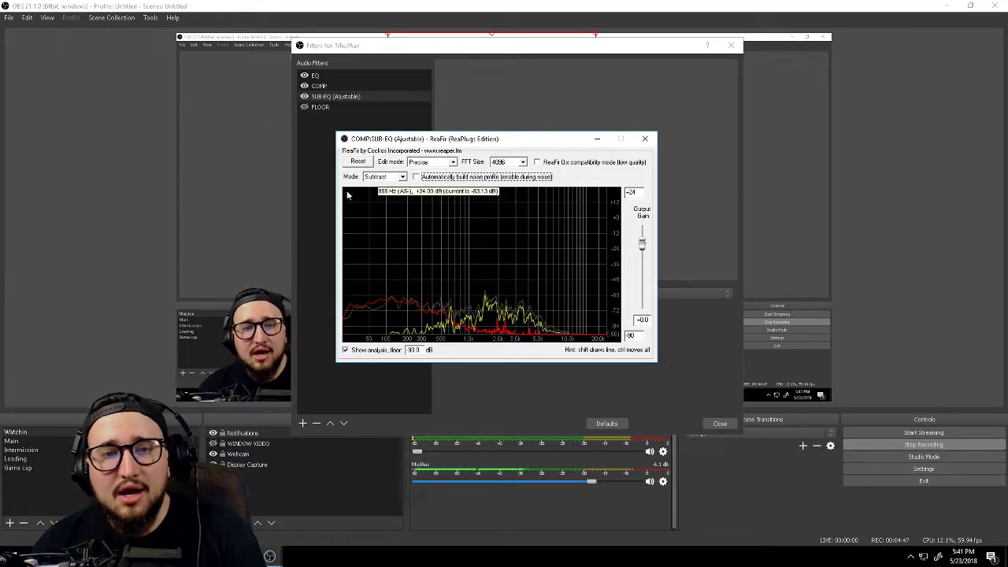
left_click(645, 138)
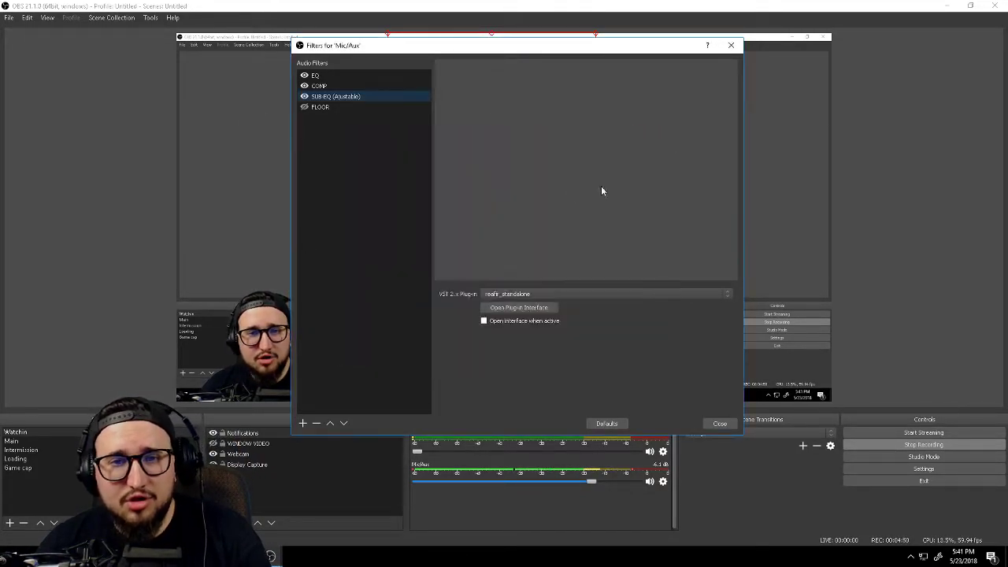
Enable the FLOOR filter, open its ReaGate interface and adjust the gate threshold to about -32.8 dB.
left_click(328, 107)
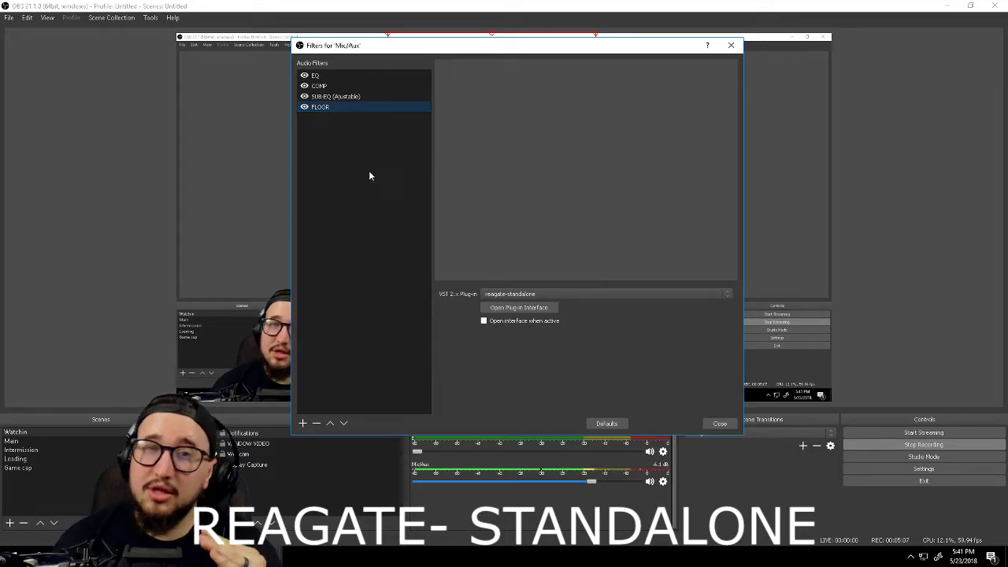
left_click(497, 308)
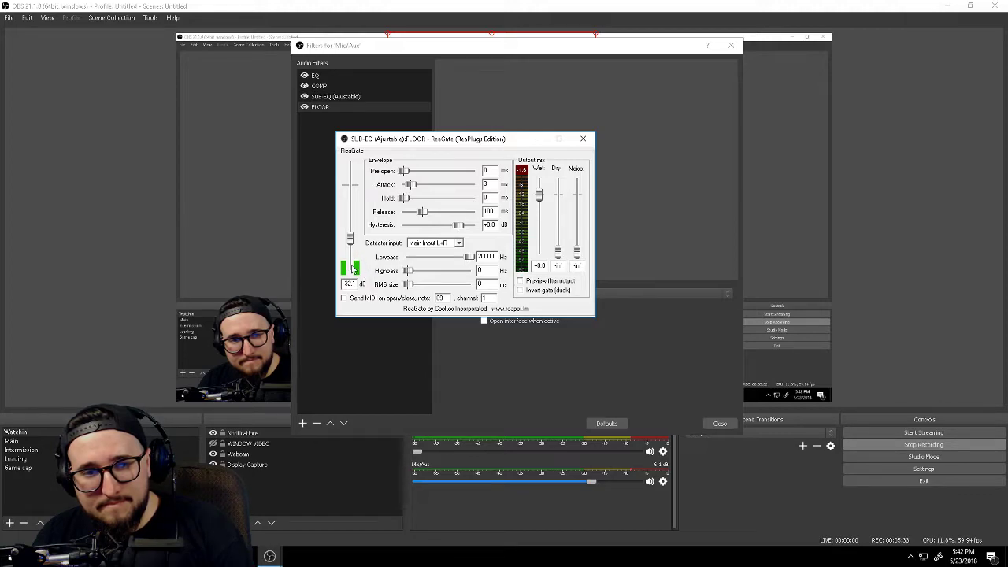
left_click_drag(352, 250, 352, 273)
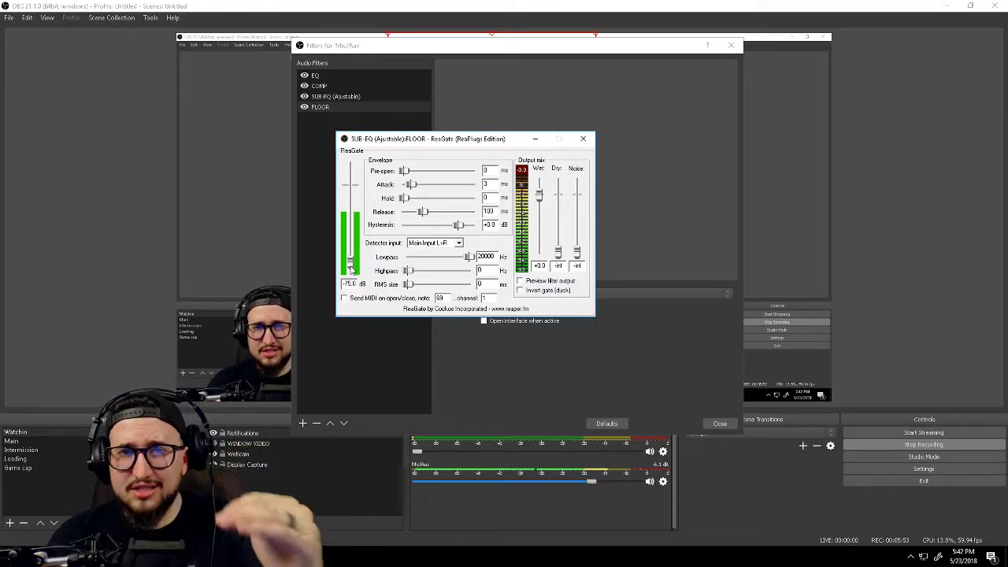
left_click_drag(351, 267, 361, 247)
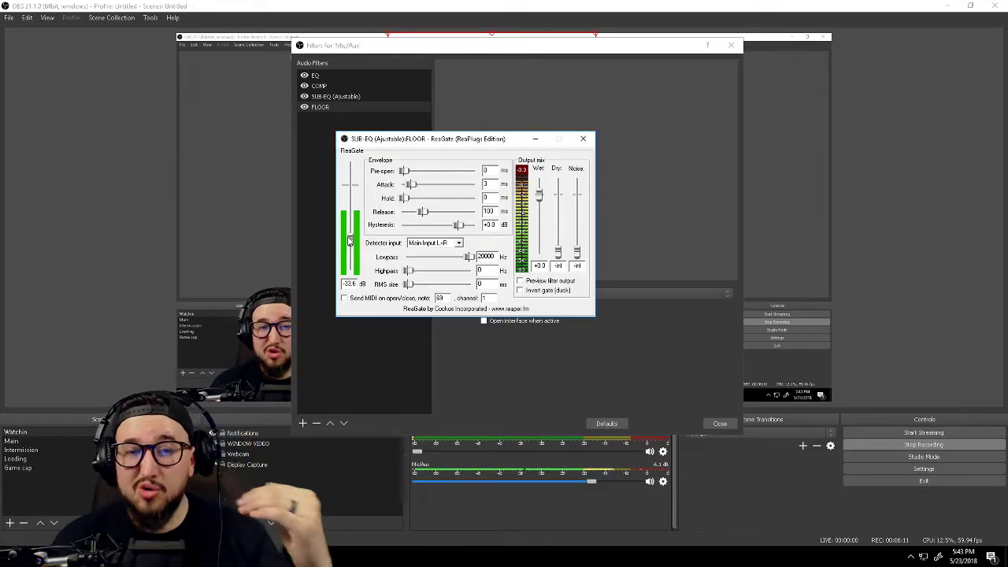
mouse_move(349, 246)
left_mouse_down()
mouse_move(356, 228)
mouse_move(357, 244)
left_mouse_up()
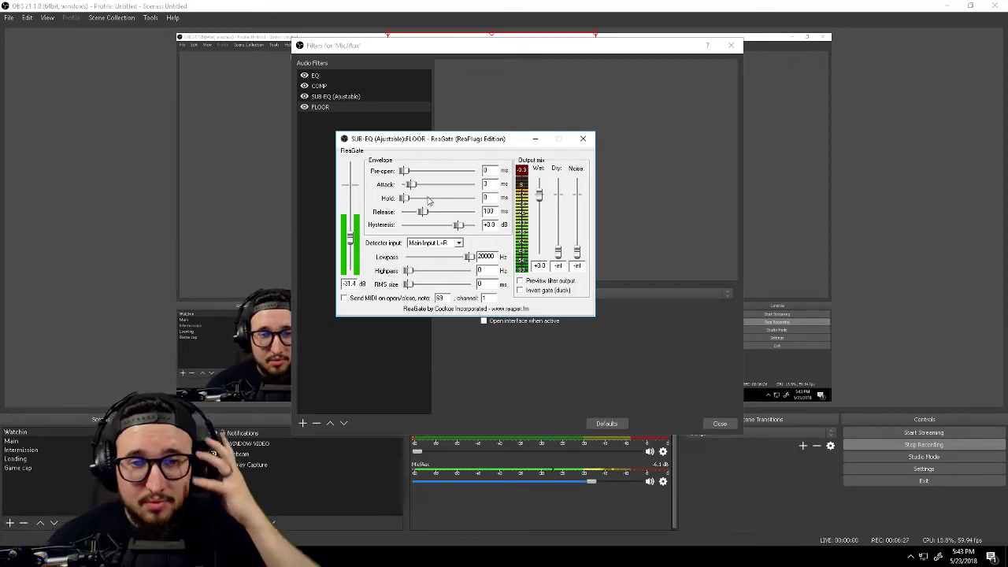
left_click_drag(351, 240, 350, 244)
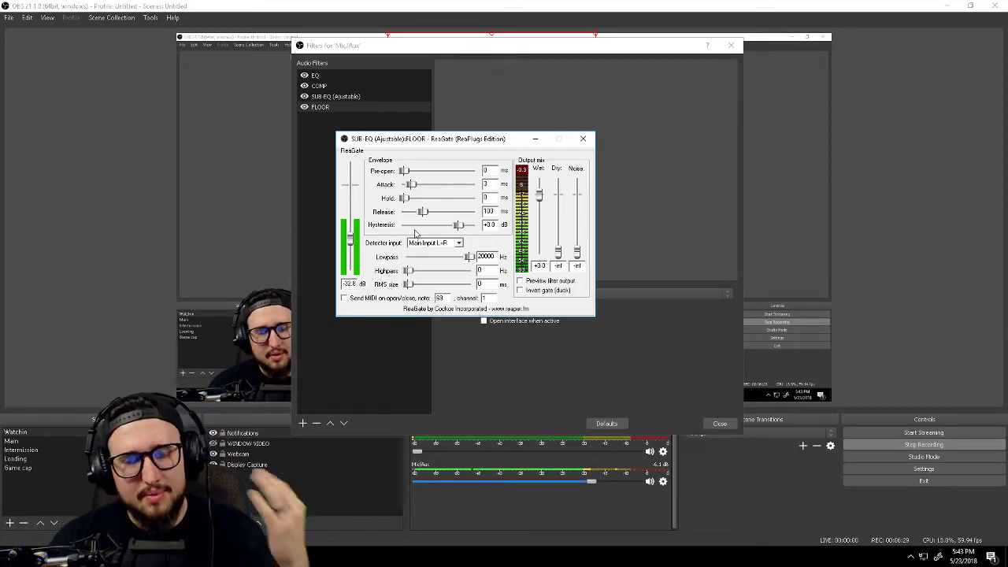